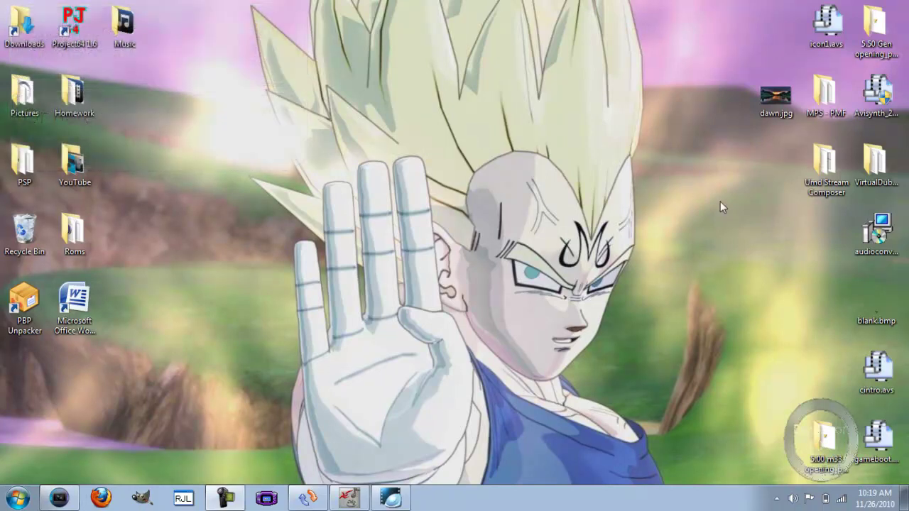
- Select dawn.jpg on the desktop and drag it toward the Sony Vegas taskbar button
click(777, 86)
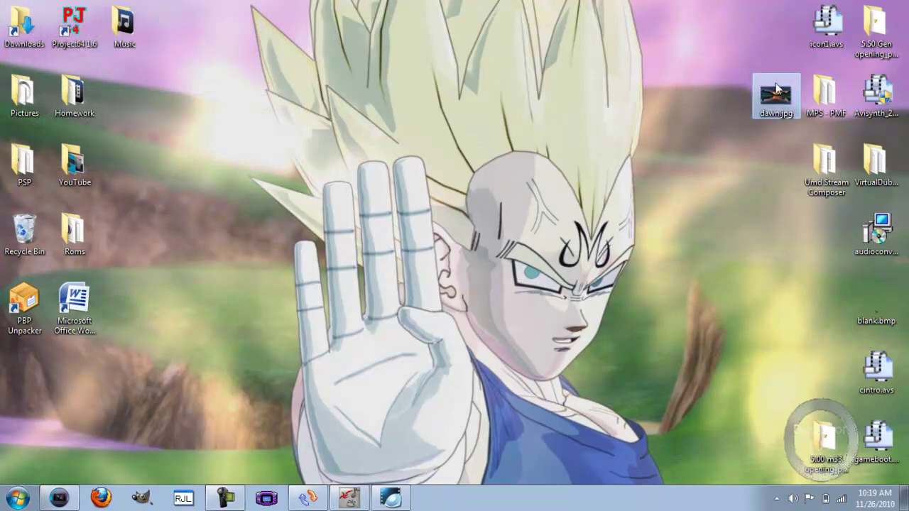
click(783, 142)
drag(791, 112, 776, 93)
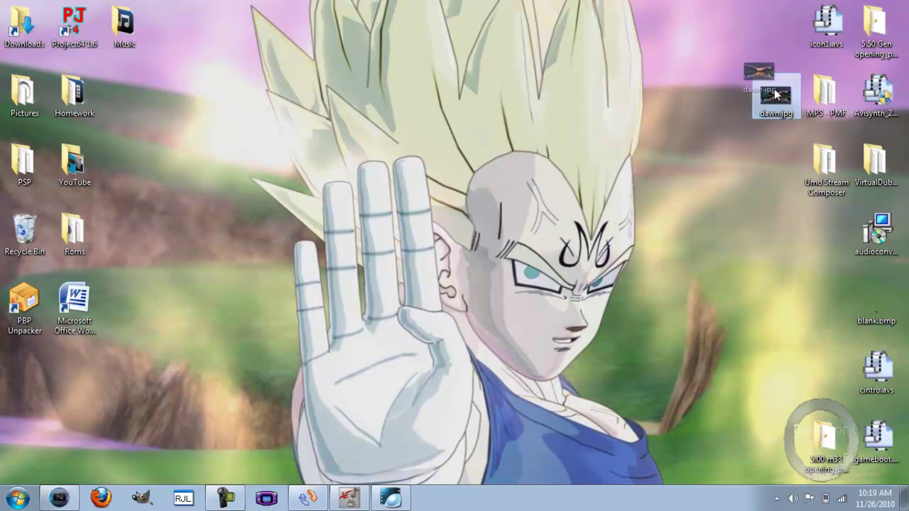
drag(776, 95, 115, 505)
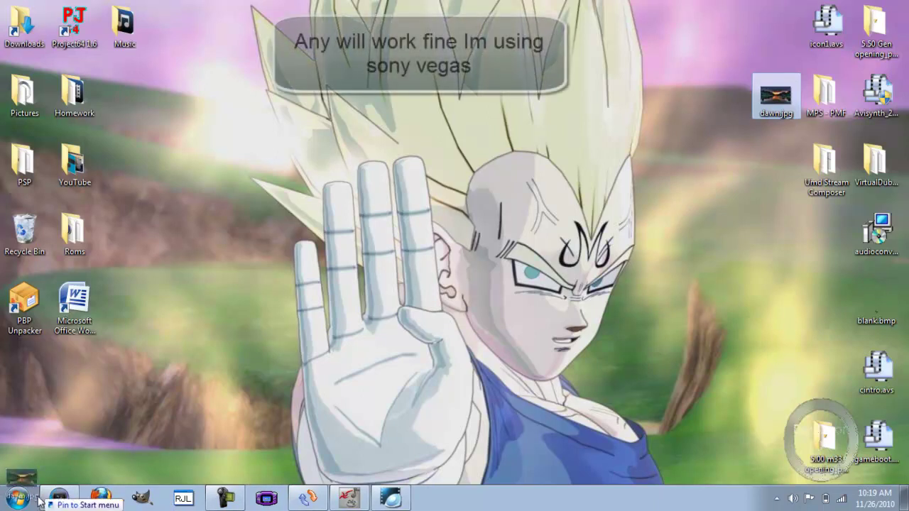
- Drop dawn.jpg onto the Vegas timeline and stretch the clip to about 10 seconds
mouse_move(116, 504)
mouse_down()
mouse_move(53, 502)
mouse_move(223, 392)
mouse_up()
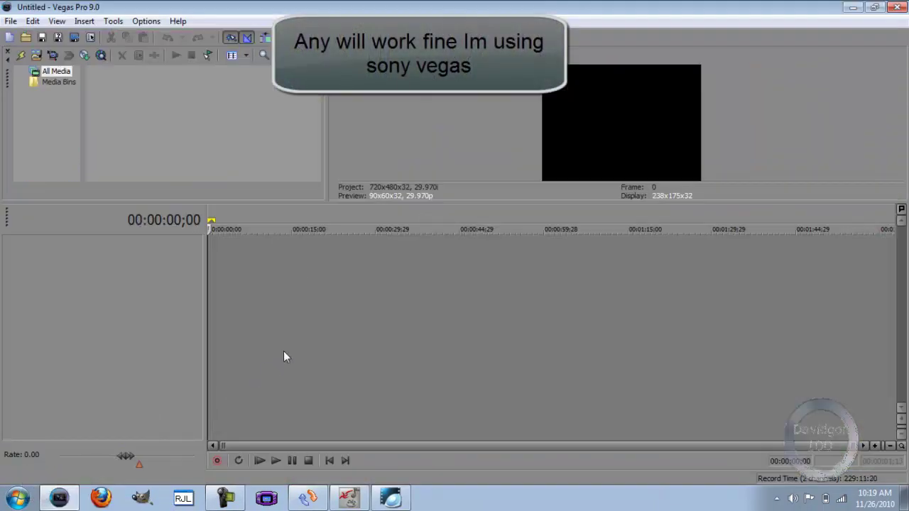
mouse_move(283, 357)
mouse_down()
mouse_move(295, 266)
mouse_move(231, 260)
mouse_move(264, 260)
mouse_up()
click(266, 291)
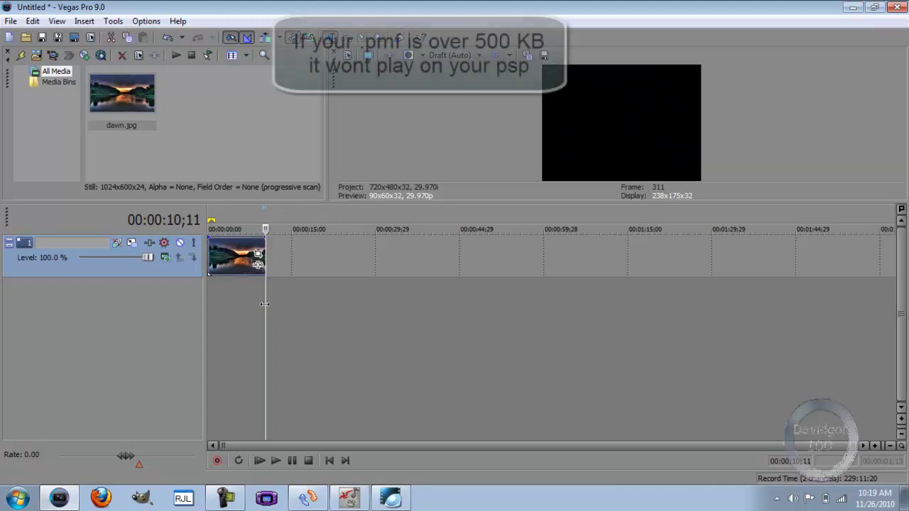
click(243, 323)
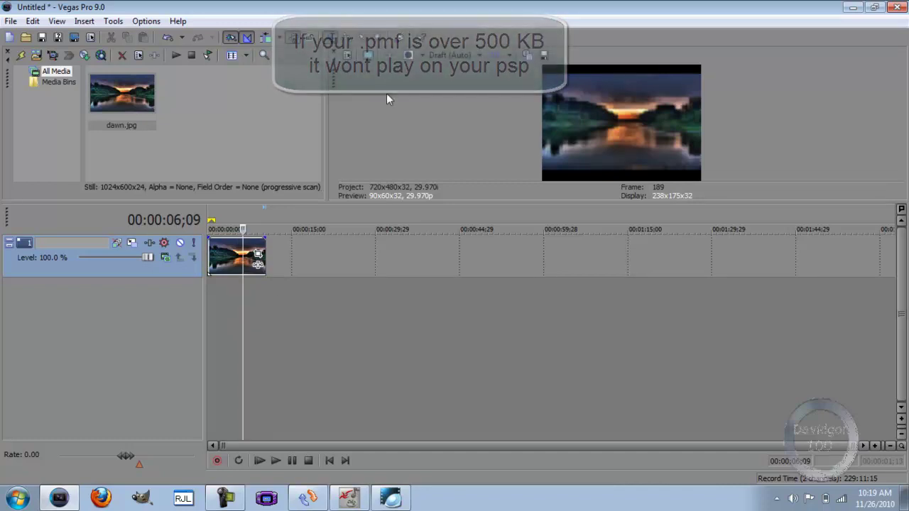
- Render the dawn clip as a Video for Windows AVI named icon1, then close Vegas
click(75, 39)
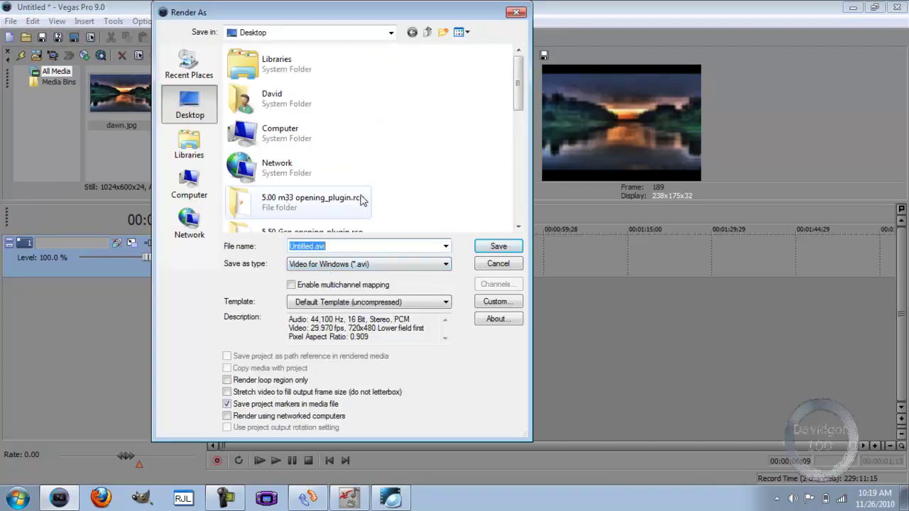
text(icon1)
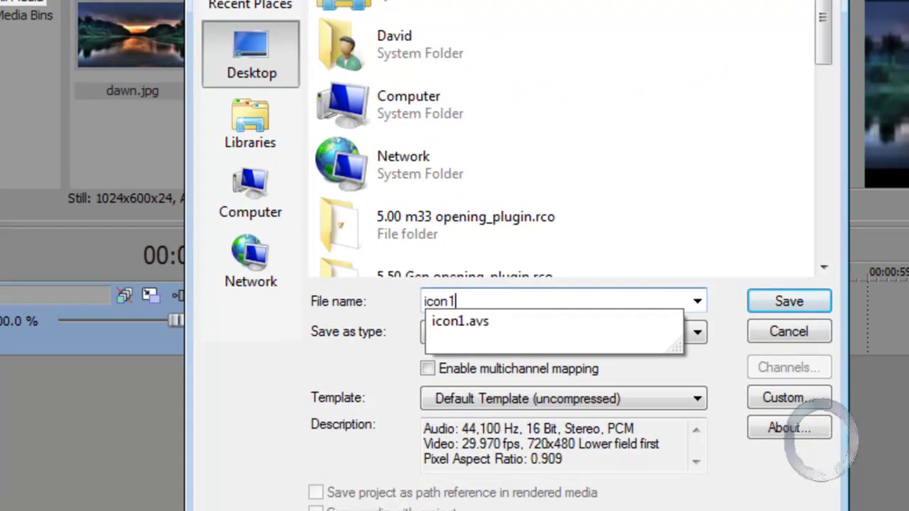
click(783, 307)
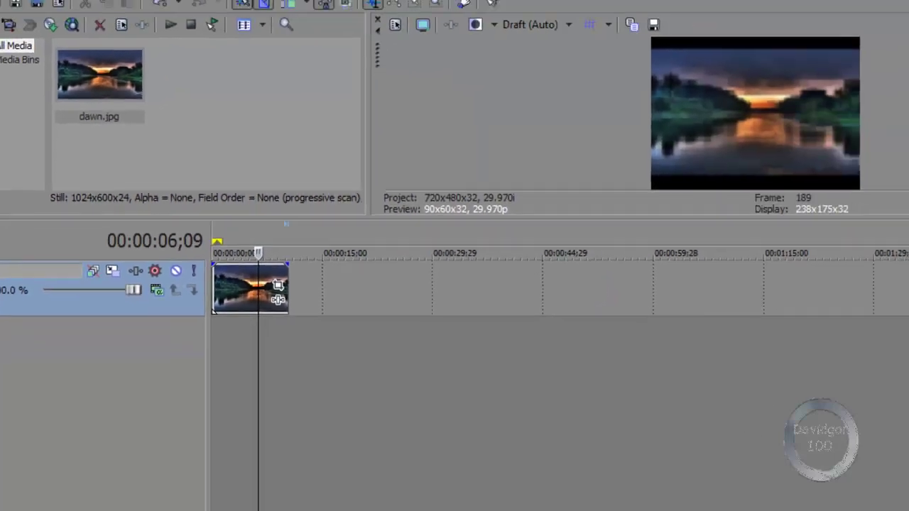
key(alt+F4)
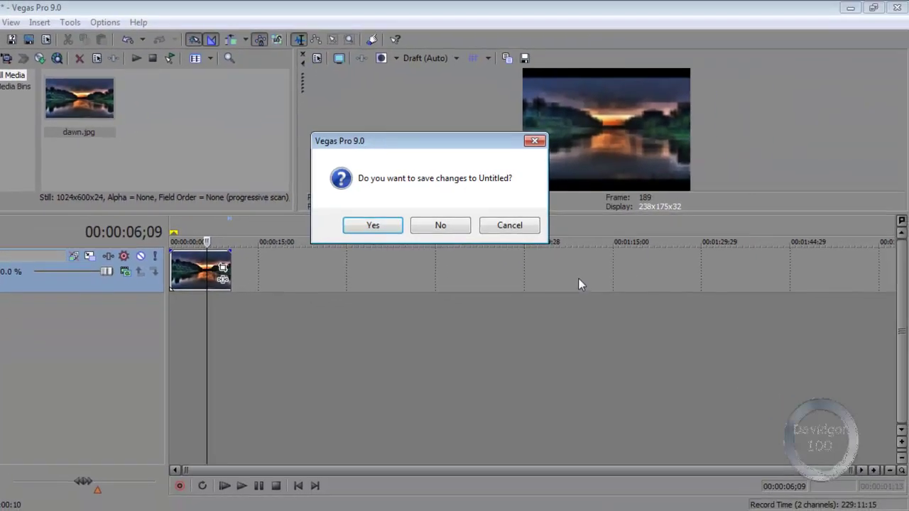
- Discard the Vegas project and open icon1.avs in VirtualDubMod
click(451, 227)
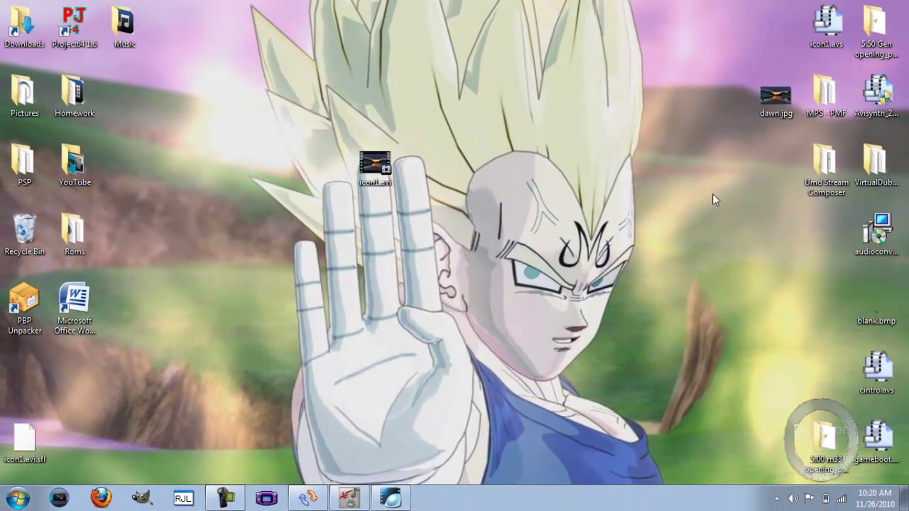
click(348, 497)
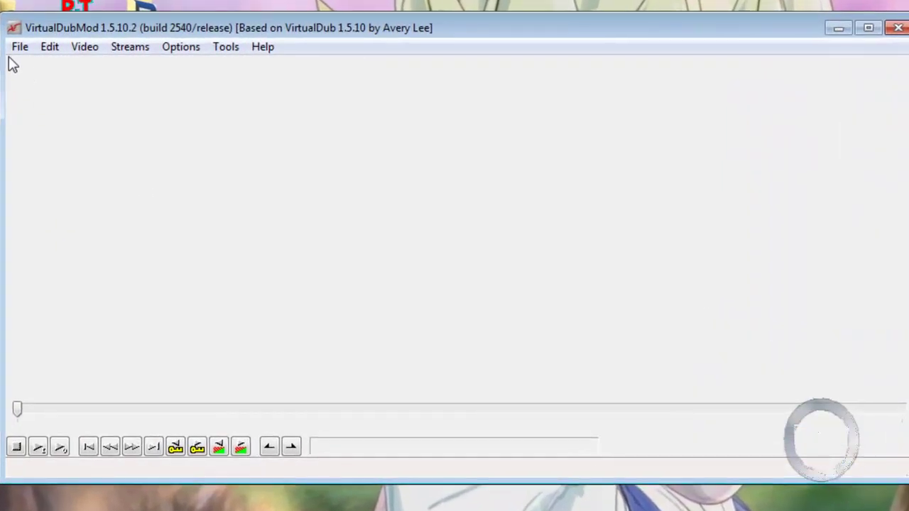
click(22, 46)
mouse_move(49, 46)
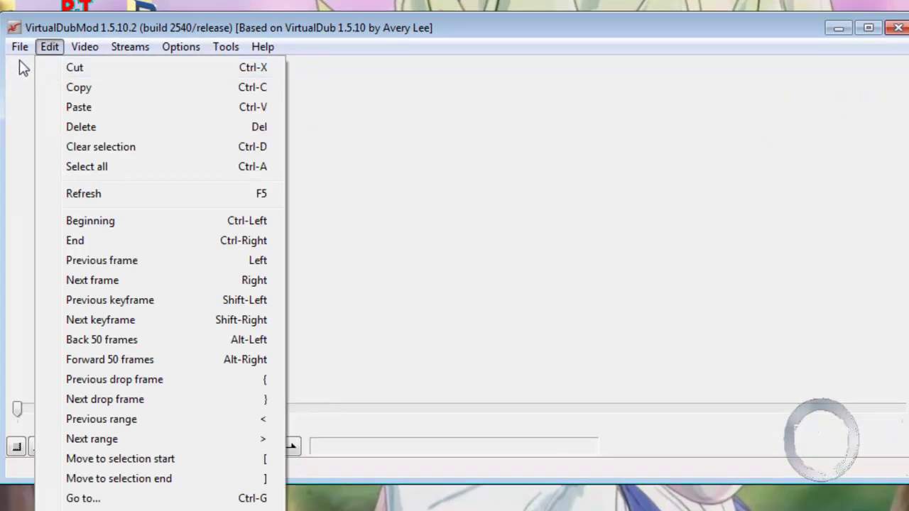
click(36, 69)
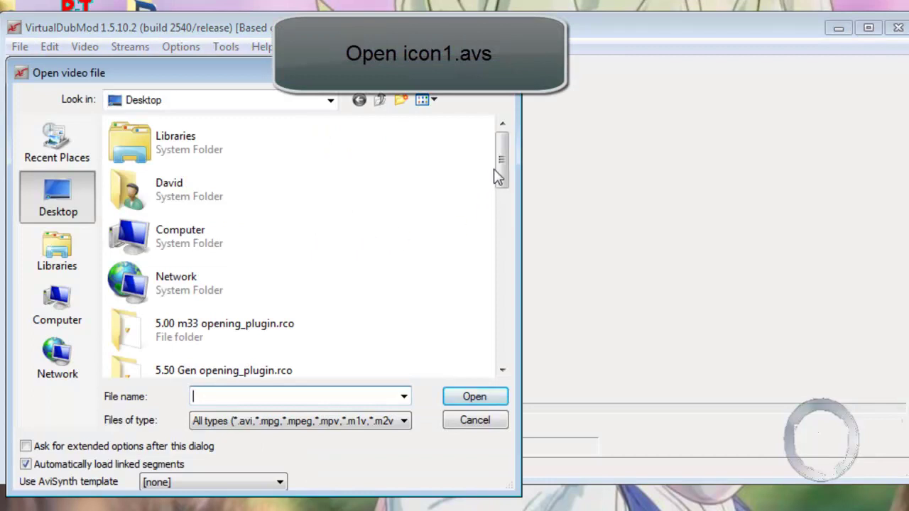
drag(501, 170, 504, 359)
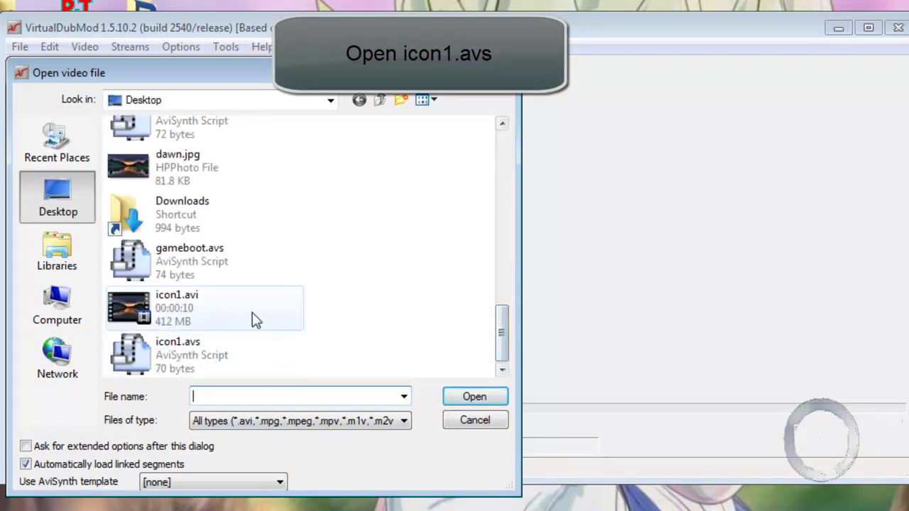
double_click(244, 345)
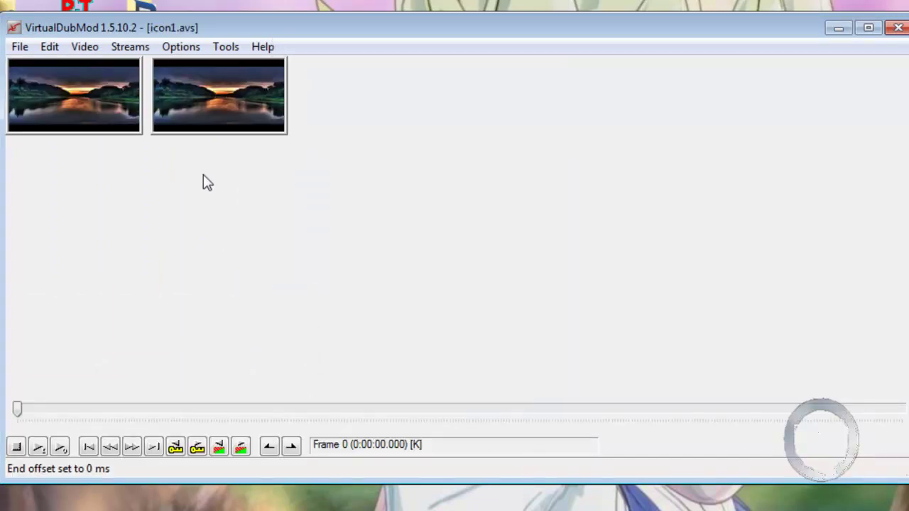
- From the Stream list, save the audio as icon1.wav and disable that stream
click(129, 46)
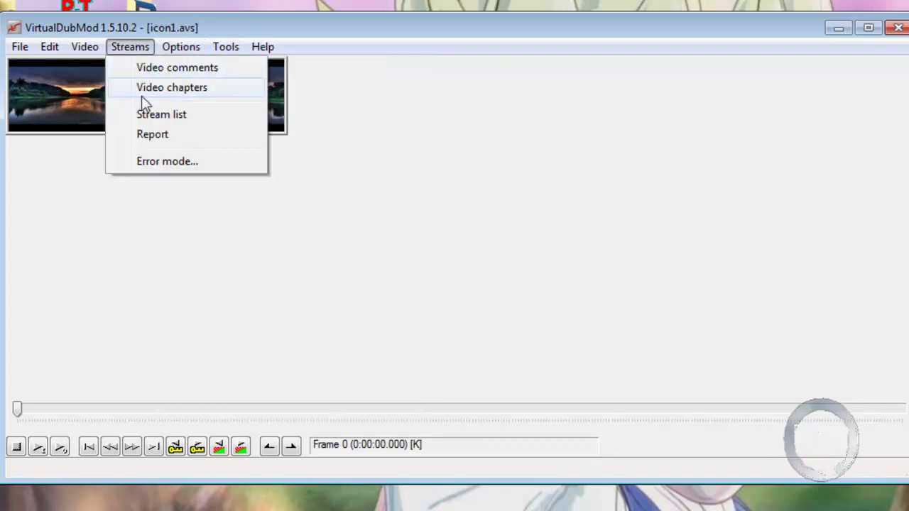
click(145, 114)
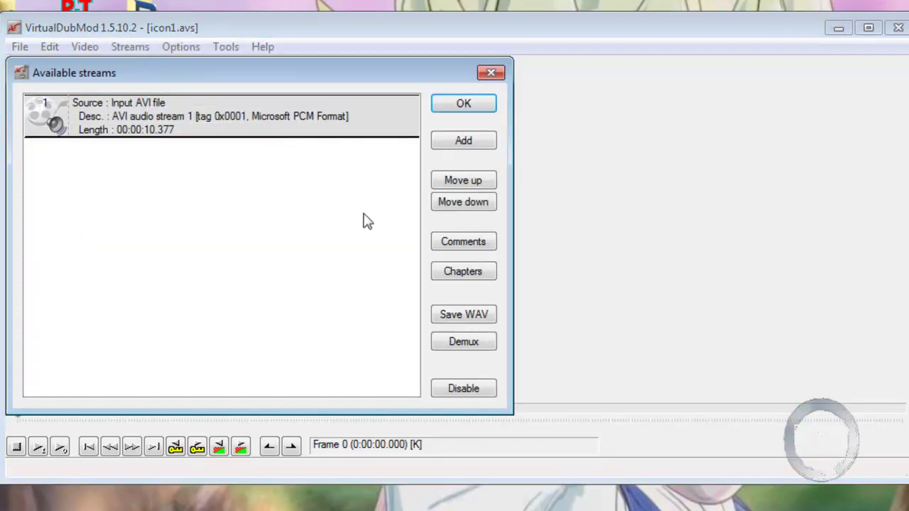
click(455, 312)
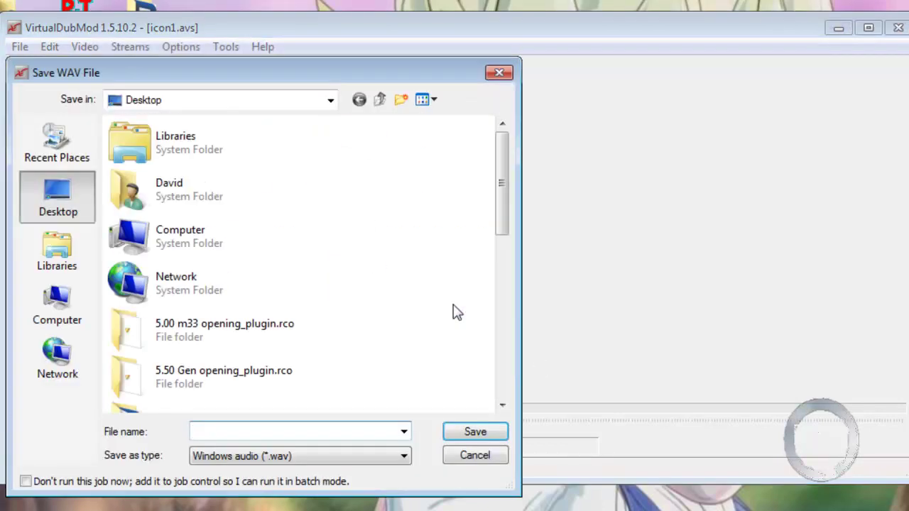
text(icon1)
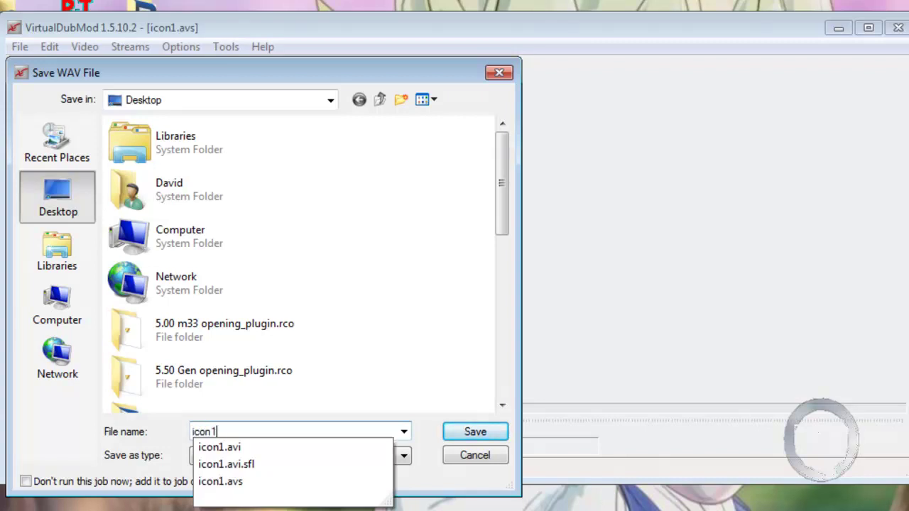
click(495, 433)
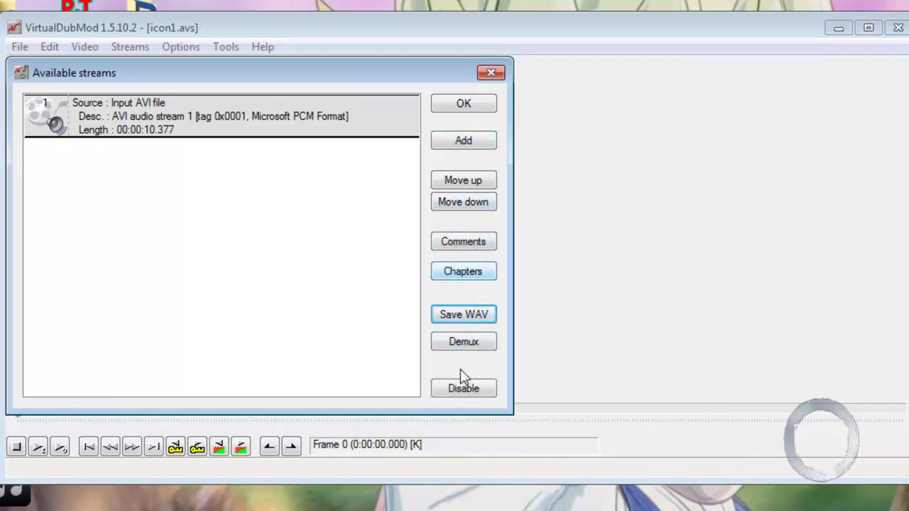
click(461, 391)
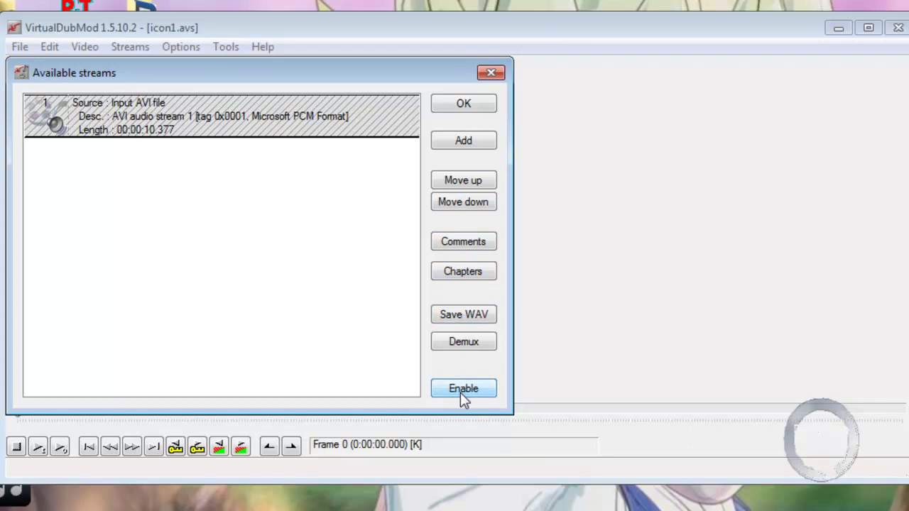
- Confirm the stream changes and save the video as an uncompressed AVI named icon1
click(464, 103)
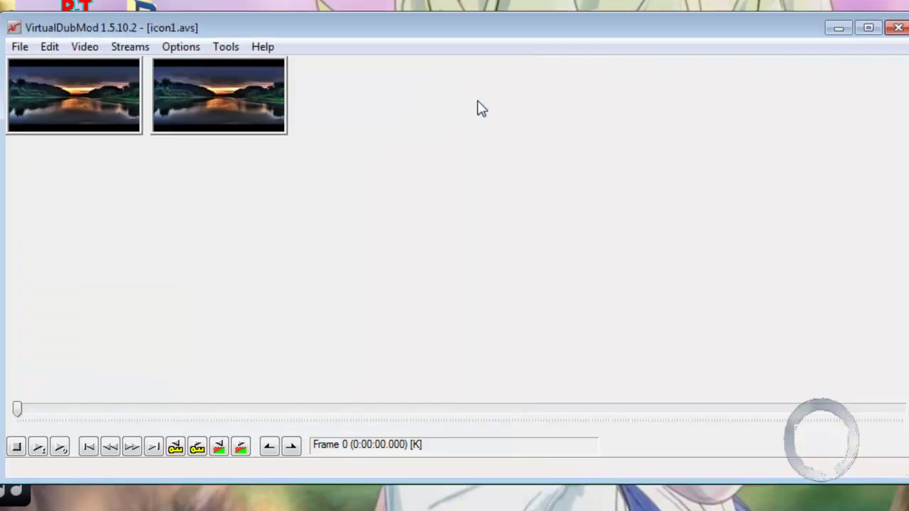
click(20, 48)
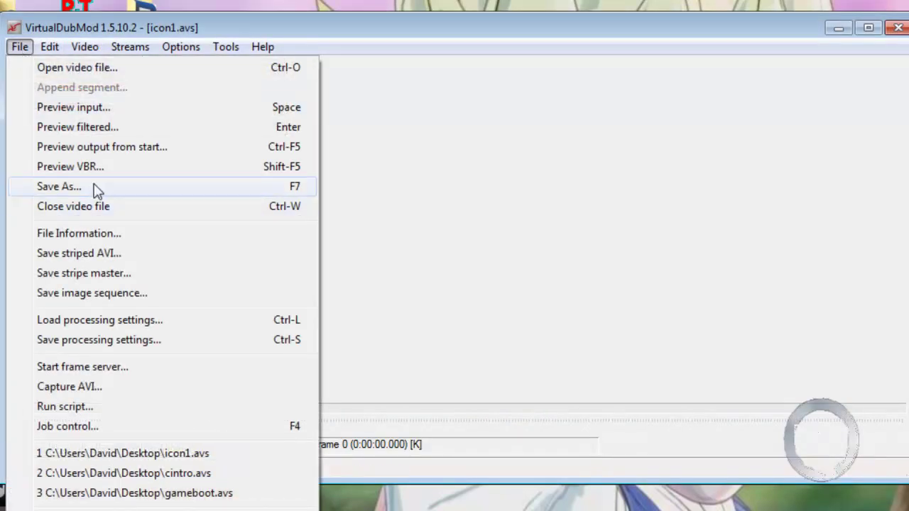
click(95, 189)
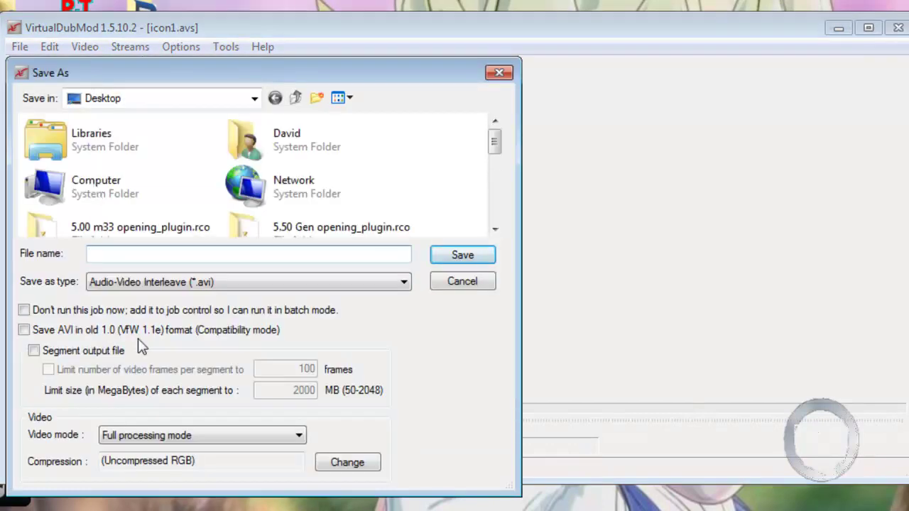
text(icon1)
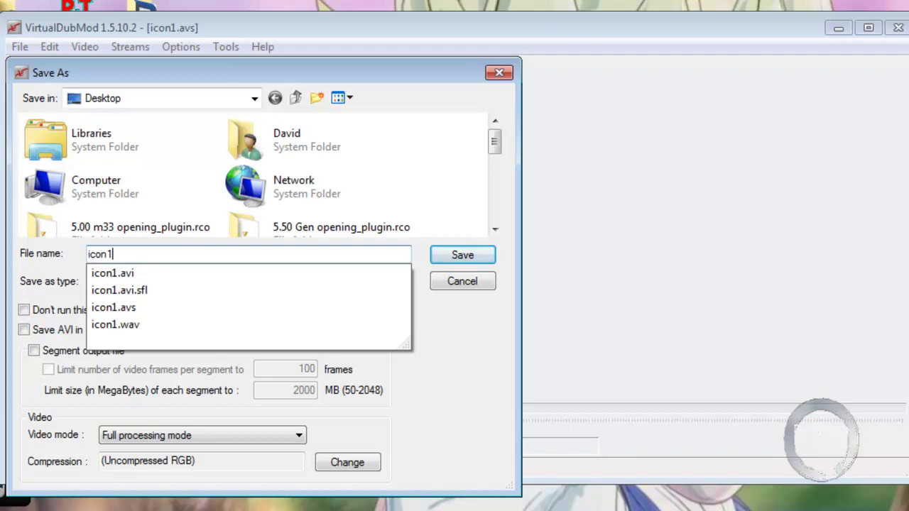
key(Return)
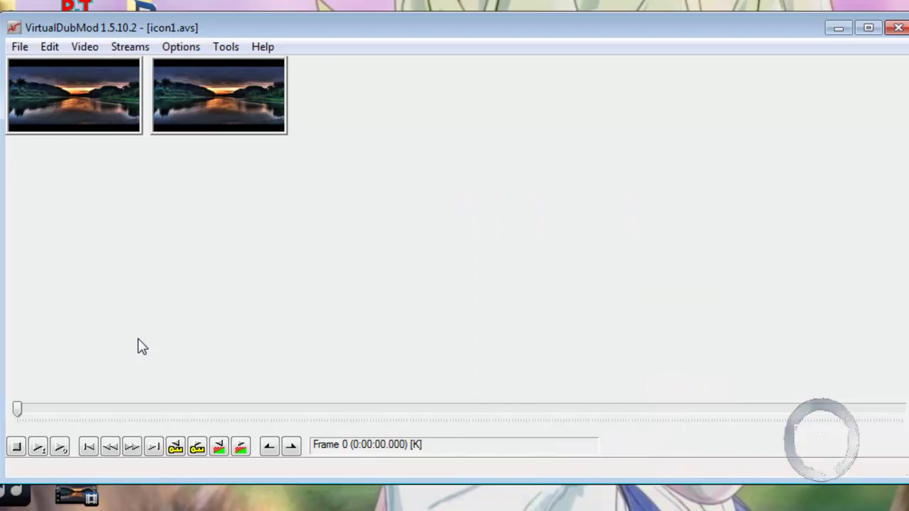
- Close VirtualDubMod and convert icon1 to 16-bit stereo 44100 Hz WAV in Ease Audio Converter
click(896, 28)
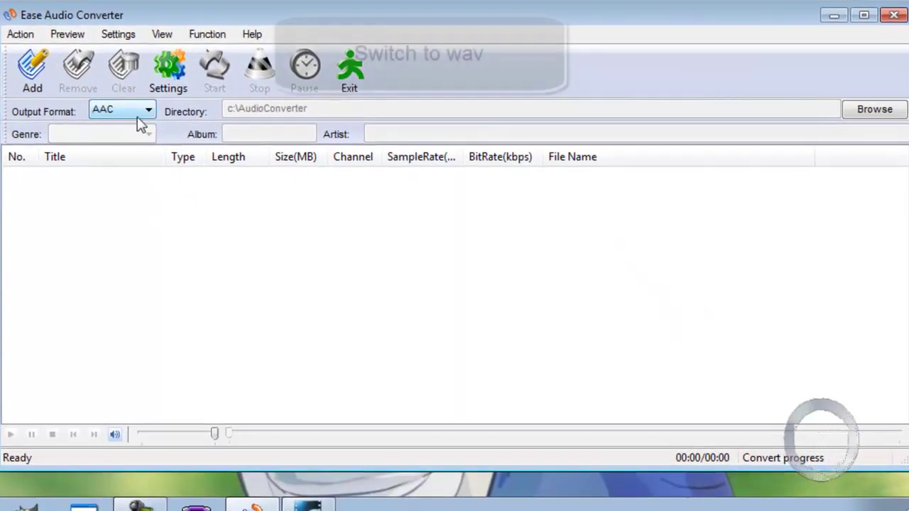
click(138, 112)
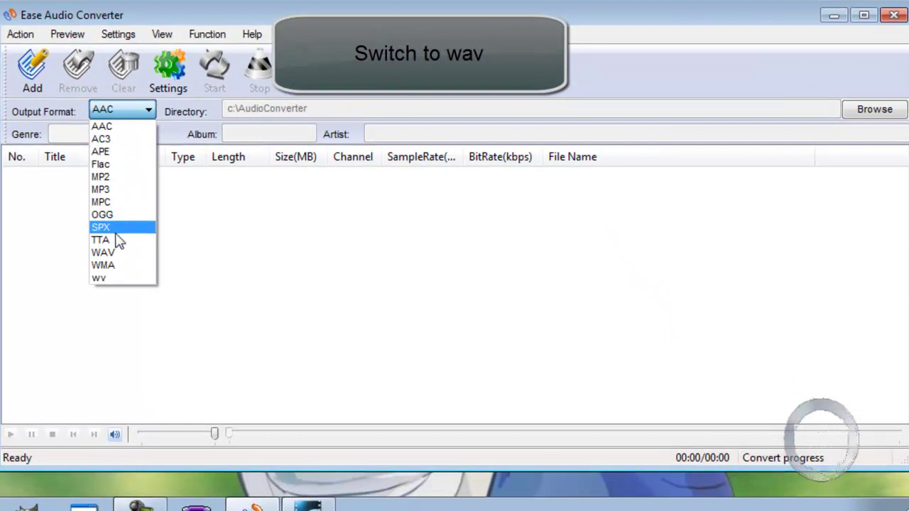
click(112, 252)
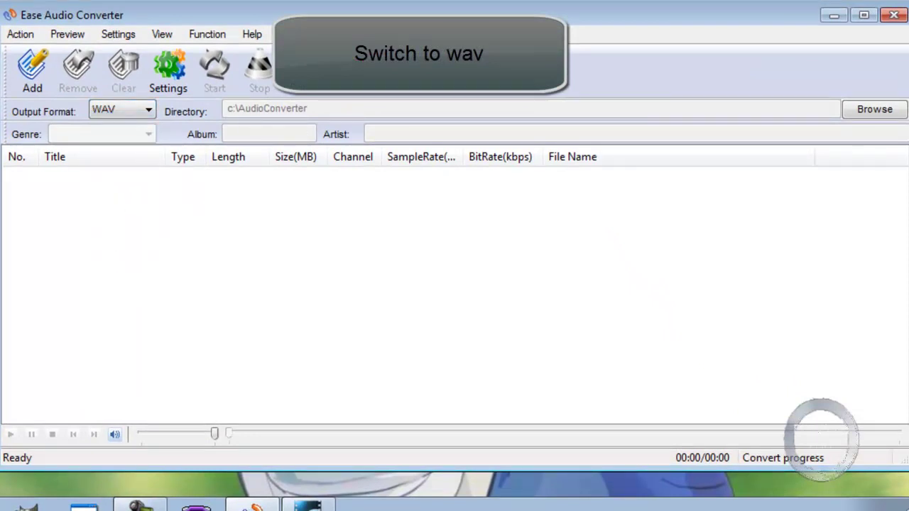
drag(65, 336, 126, 322)
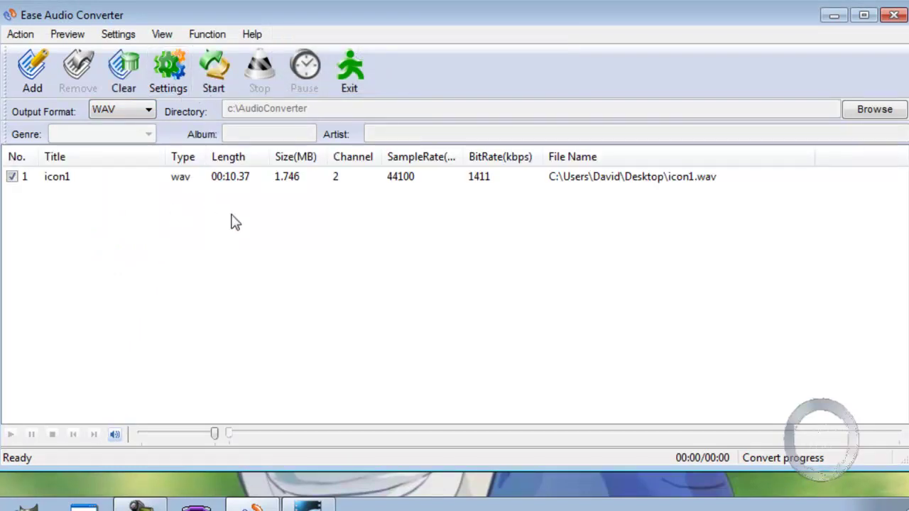
click(168, 68)
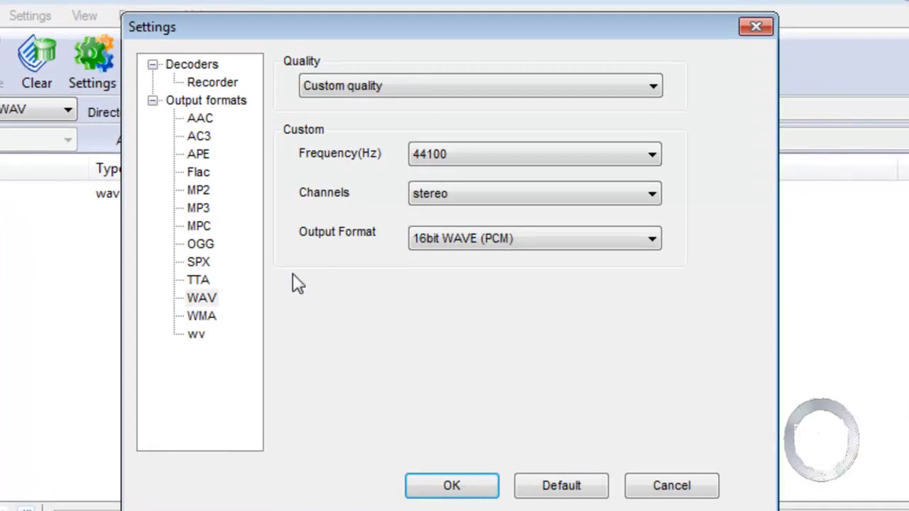
click(474, 497)
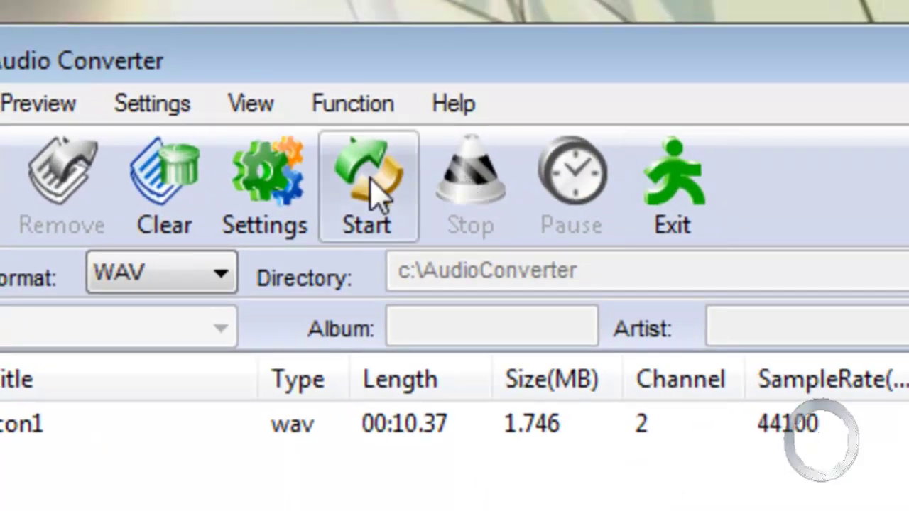
click(377, 193)
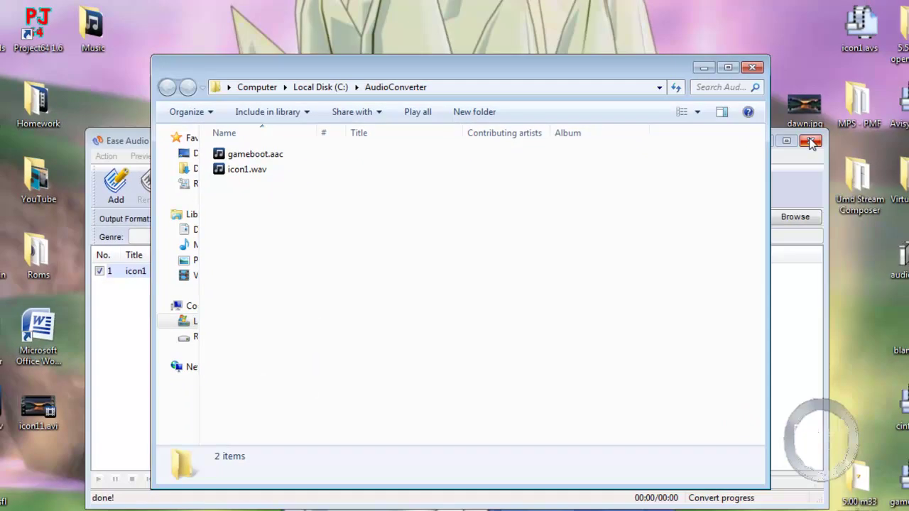
- Quit the converter and move icon1.wav to the desktop, replacing the existing copy
click(812, 142)
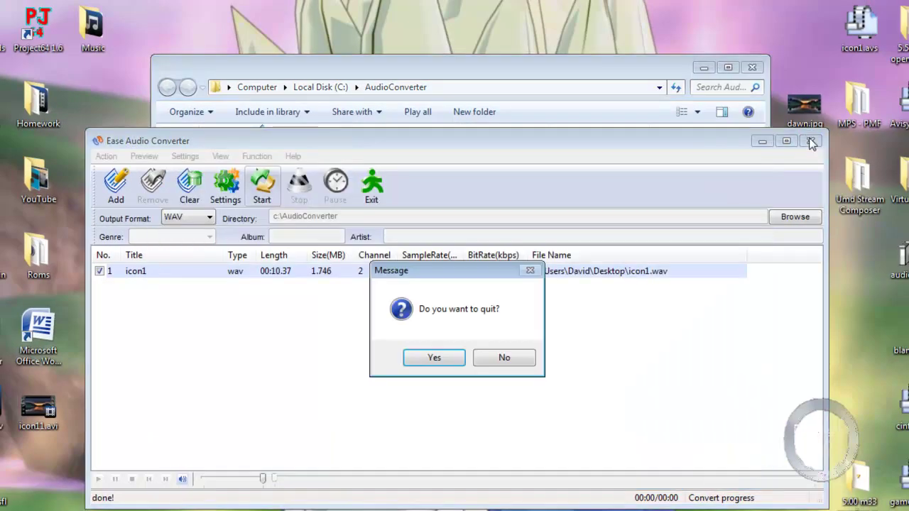
click(442, 361)
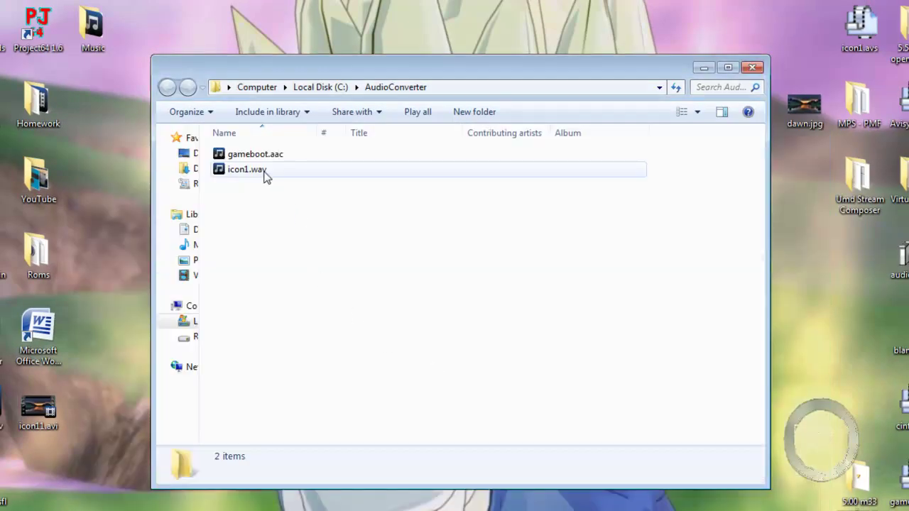
drag(264, 170, 131, 337)
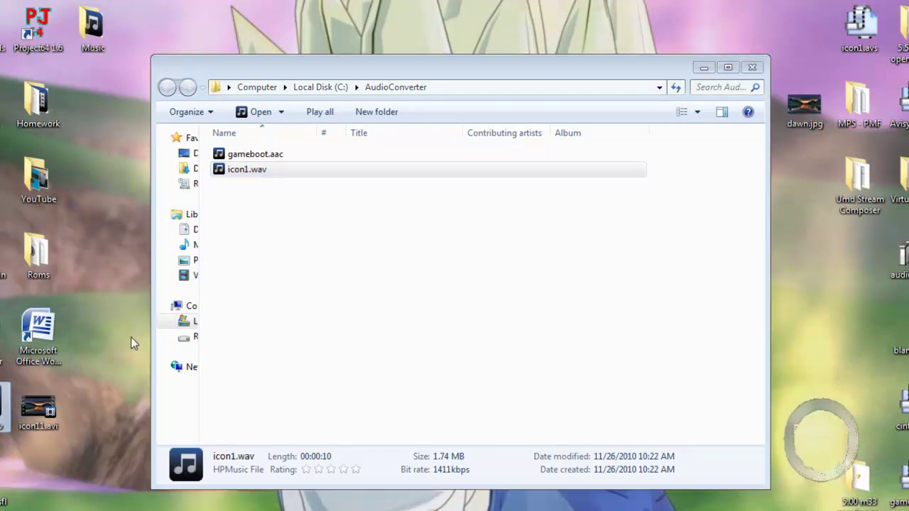
click(433, 170)
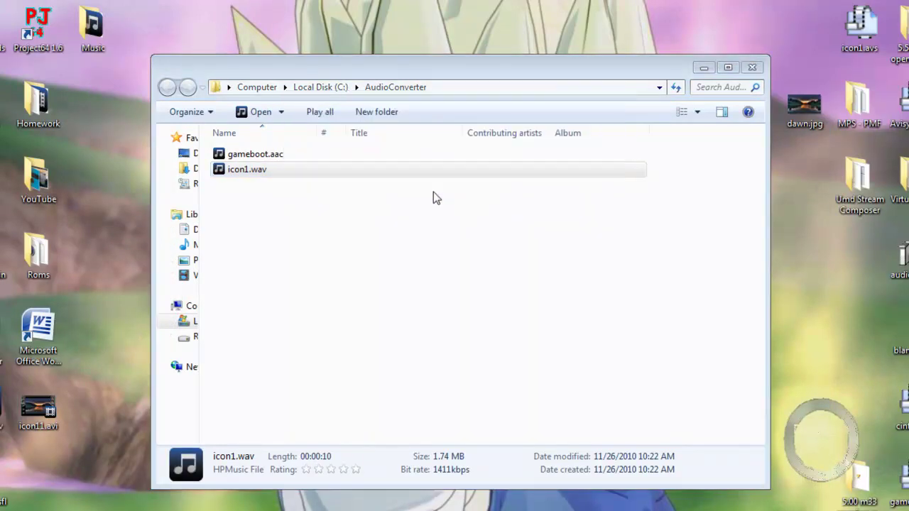
click(751, 67)
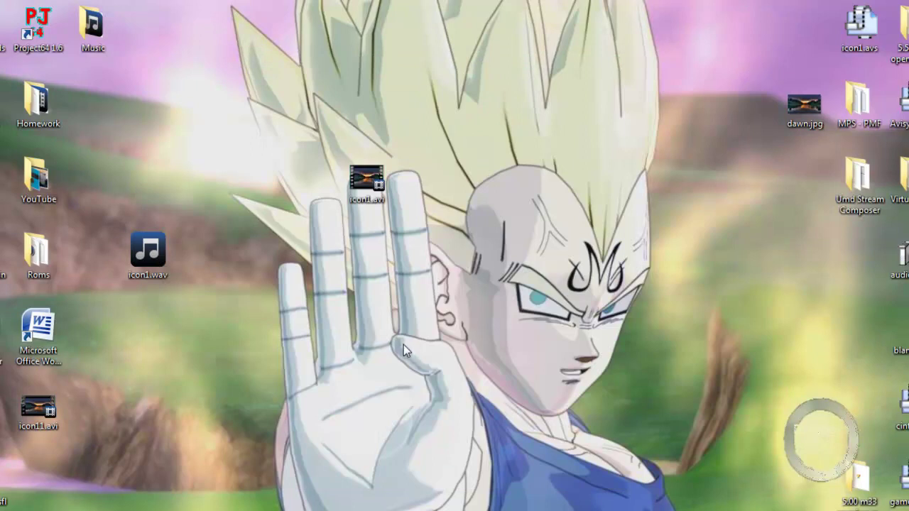
- Arrange icon1.avi, icon11.avi and icon1.wav together near the desktop centre
drag(367, 181, 421, 181)
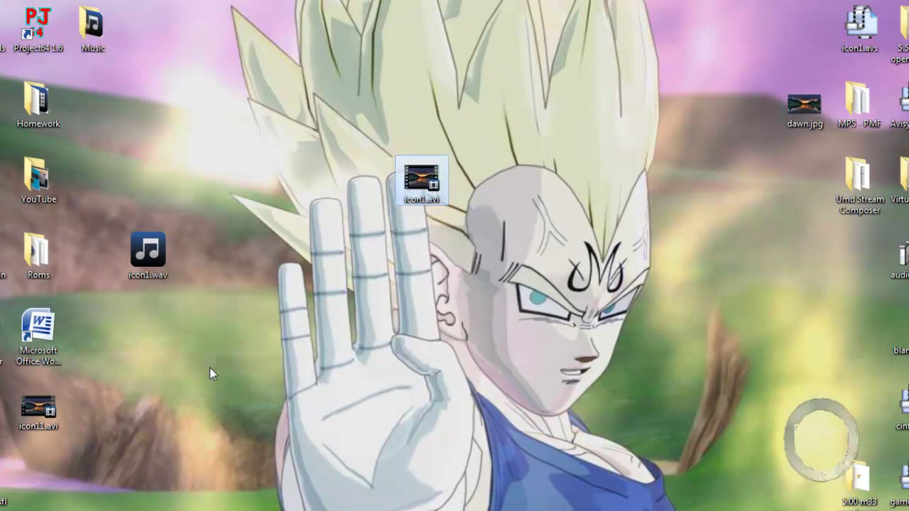
drag(38, 408, 421, 332)
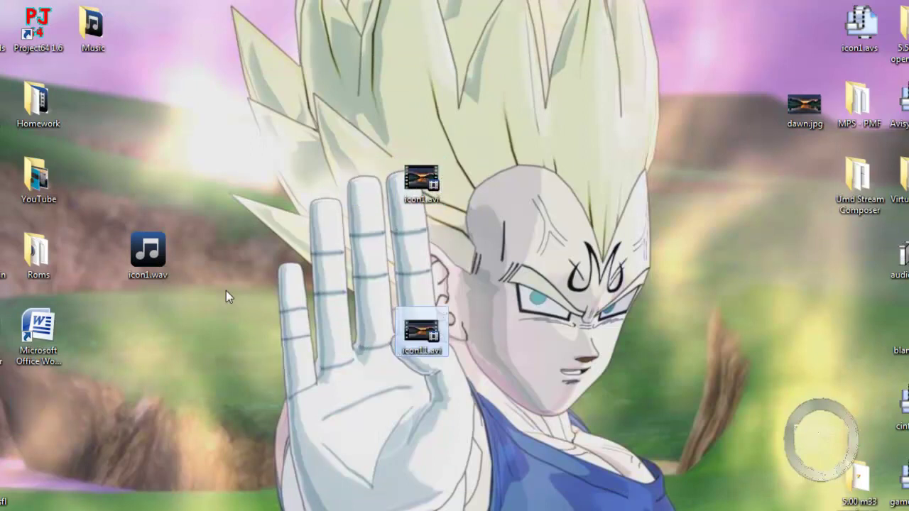
drag(148, 254, 367, 329)
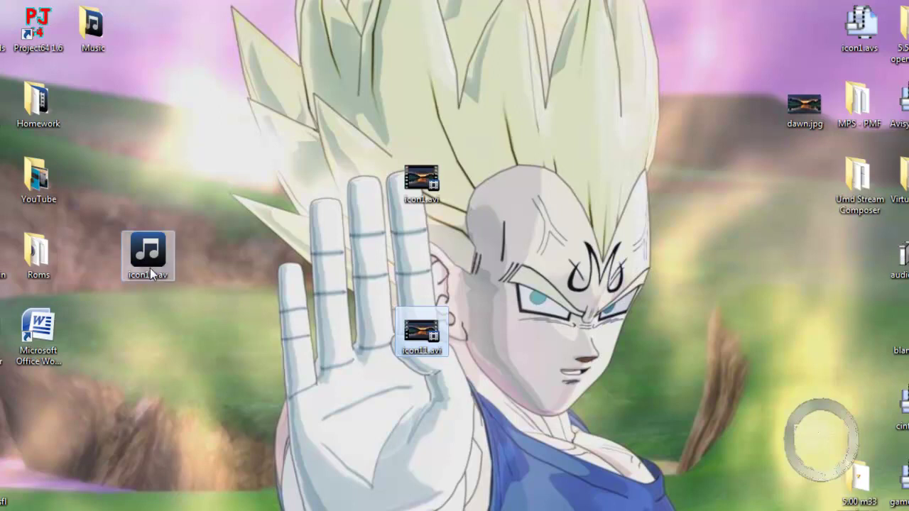
click(581, 324)
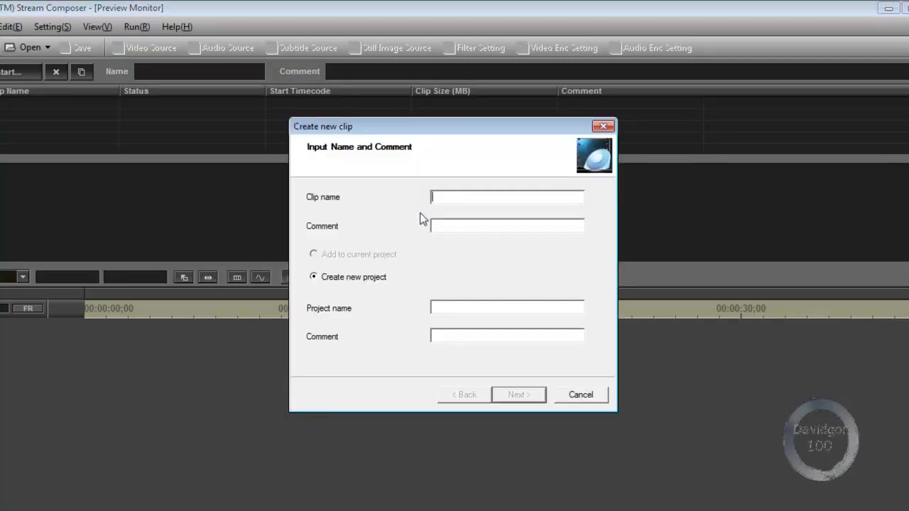
- Name the clip icon1 and project 'psp eboot', enable PSP Movie Format, set max clip size 0.5
text(con)
text(1)
click(461, 308)
text(psp)
text(e)
text(bb)
text(oot)
click(513, 404)
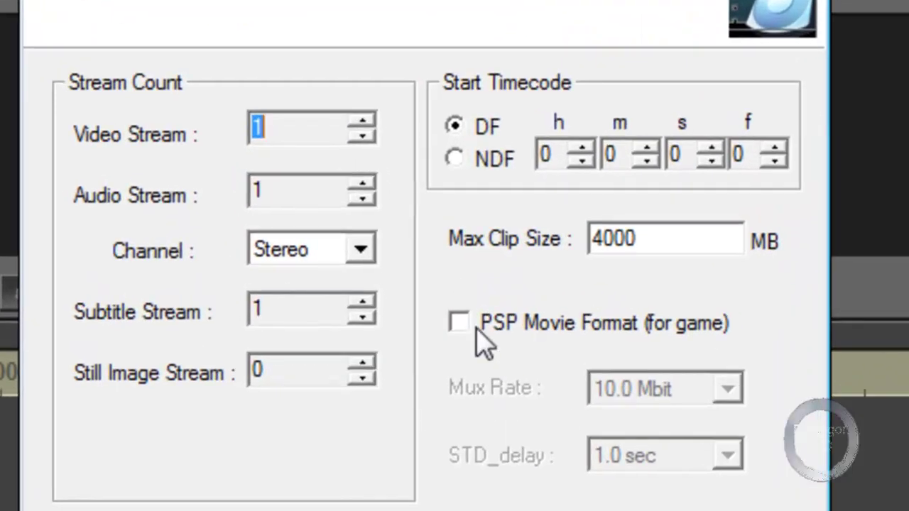
click(485, 344)
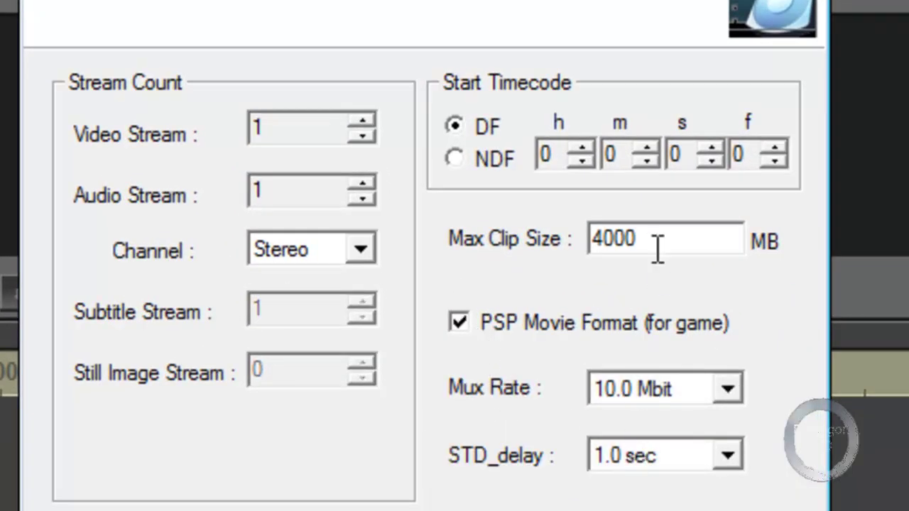
drag(680, 228, 371, 298)
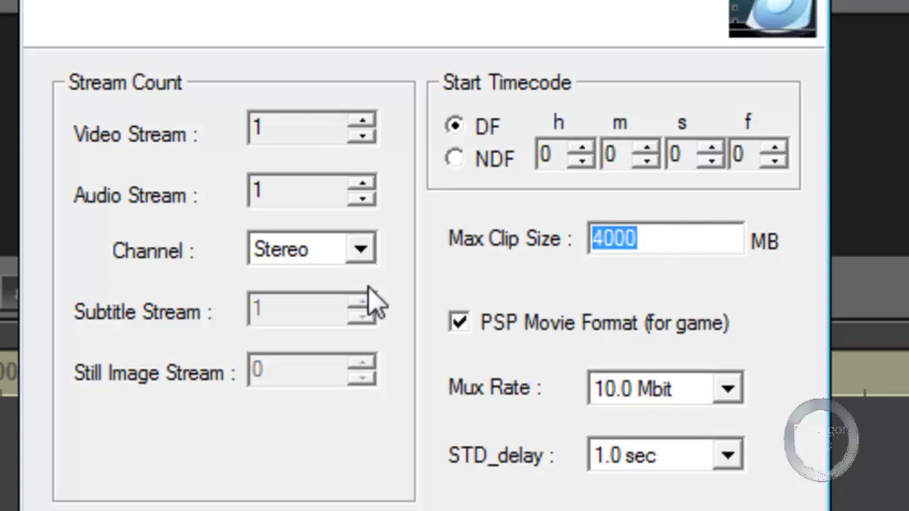
text(0)
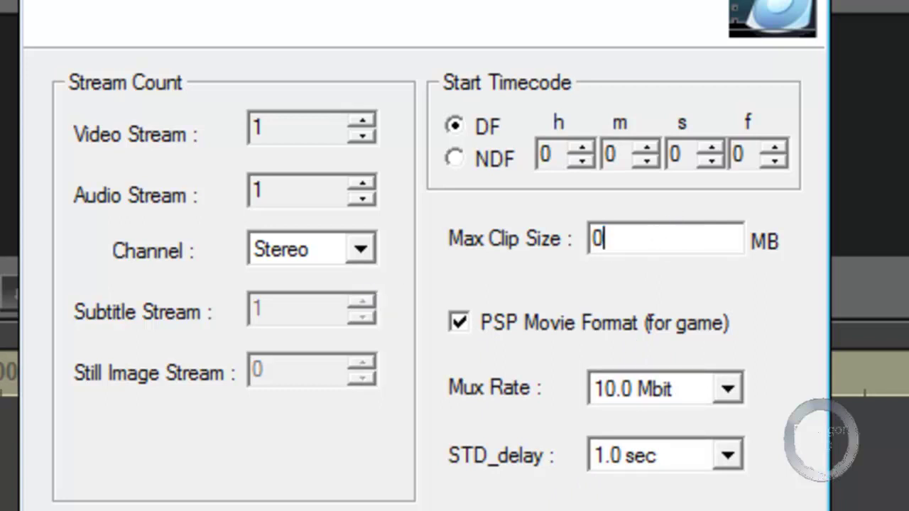
text(.5)
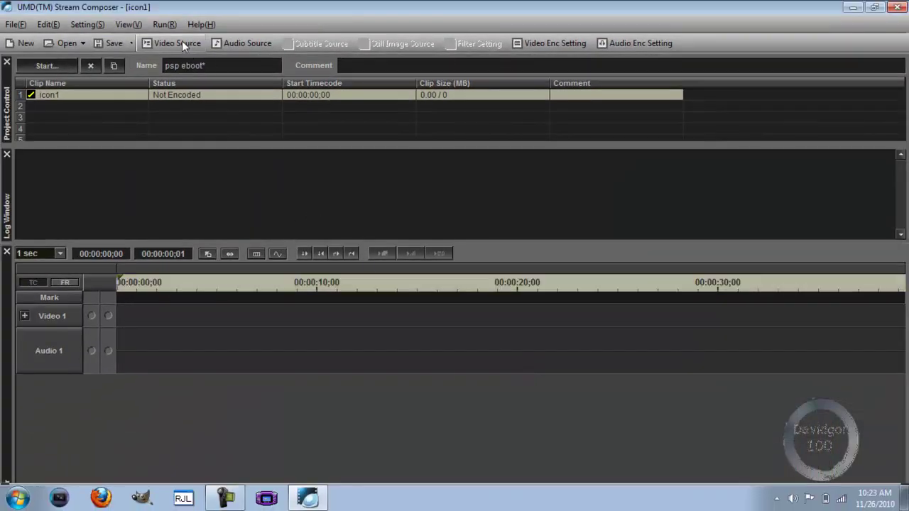
- Set icon11.avi as the clip's video source
click(182, 43)
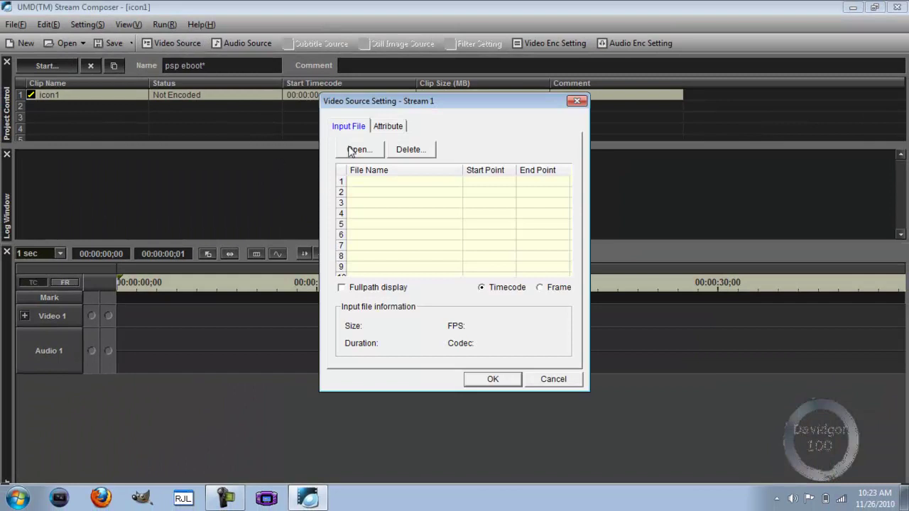
click(351, 150)
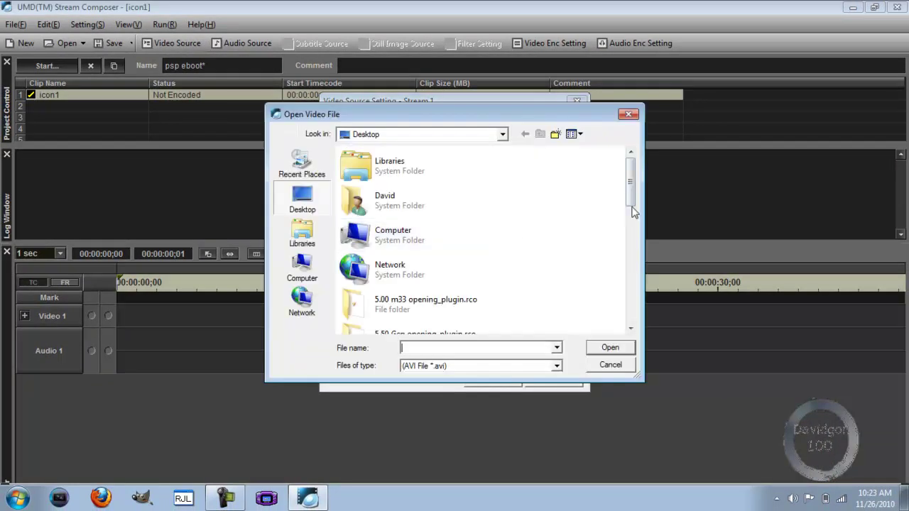
drag(635, 195, 628, 343)
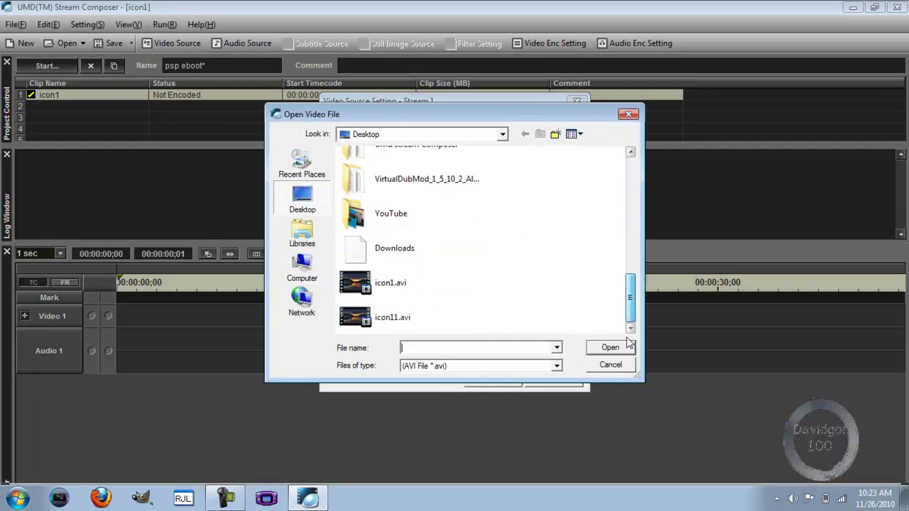
double_click(442, 308)
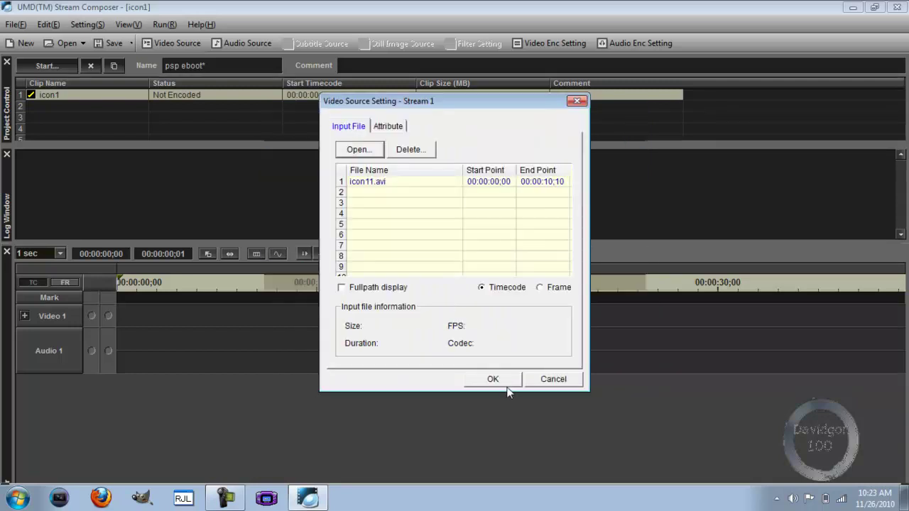
click(496, 380)
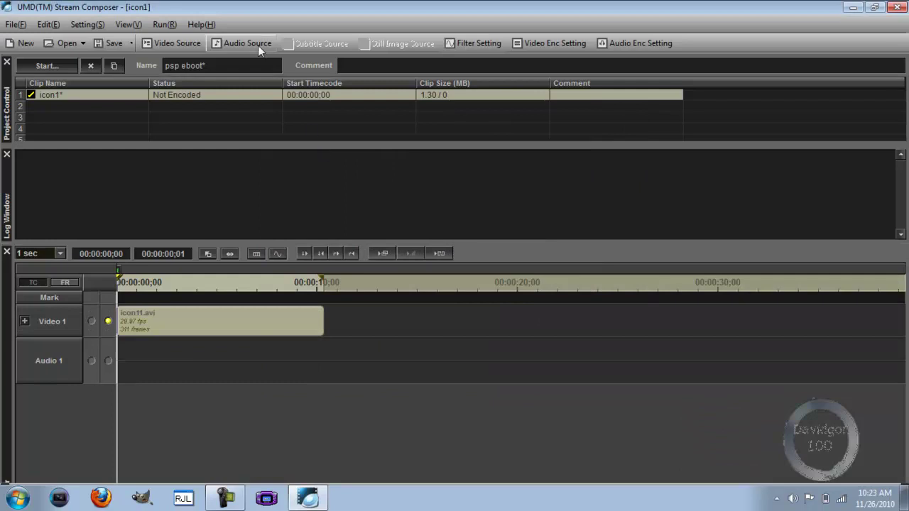
- Set icon1.wav as the clip's audio source
click(258, 45)
click(342, 141)
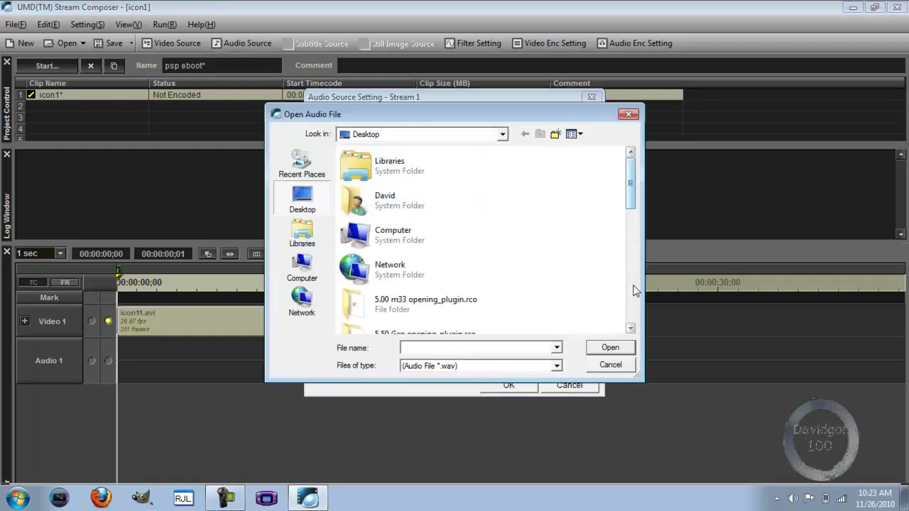
click(632, 296)
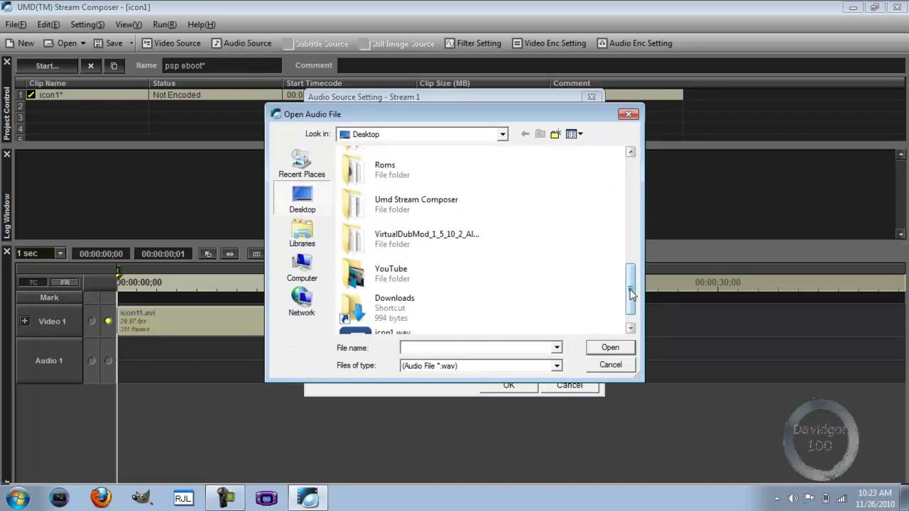
click(632, 295)
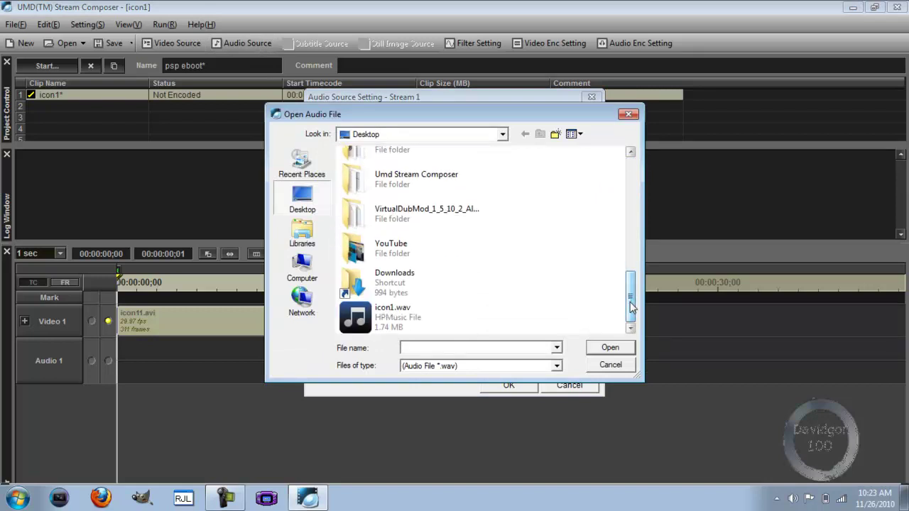
double_click(461, 320)
click(499, 384)
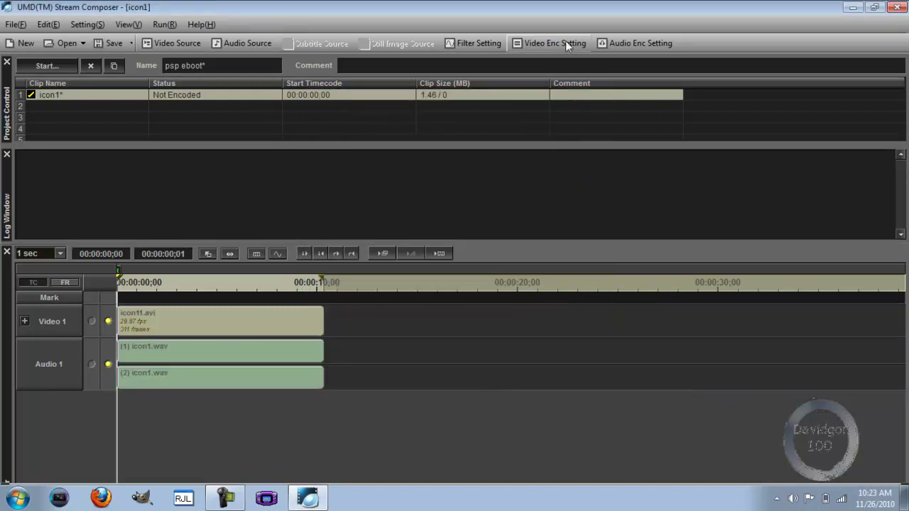
- Set the video encoding average bitrate to 200 Kbps and maximum to 400 Kbps
click(565, 42)
double_click(524, 171)
text(200)
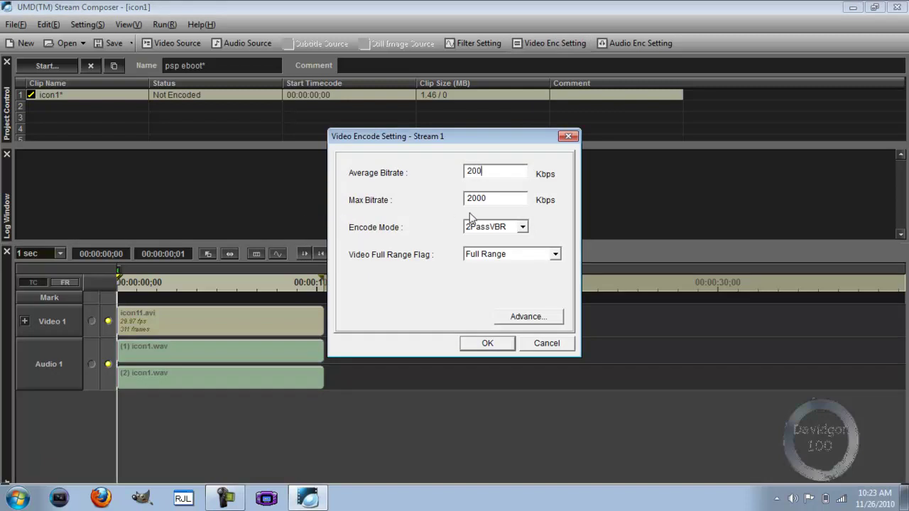
double_click(499, 200)
text(400)
click(487, 344)
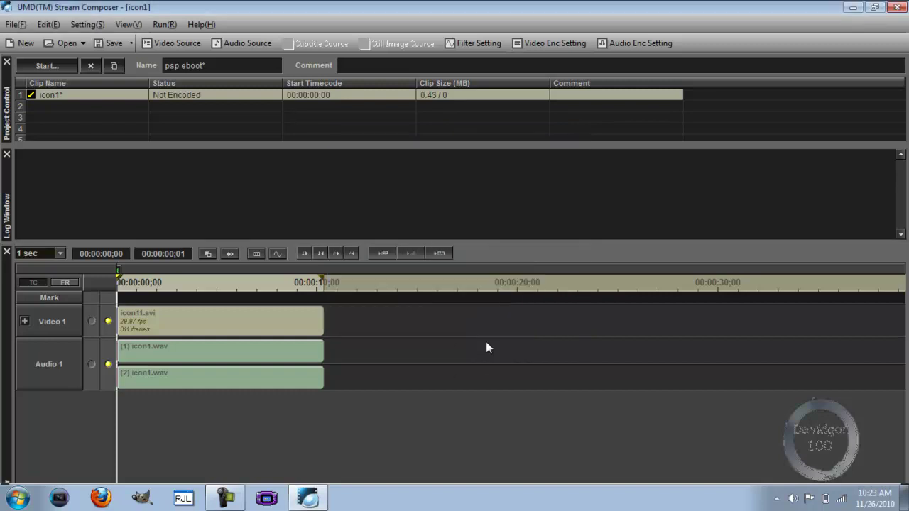
- Encode and multiplex the icon1 clip, then exit UMD Stream Composer without saving
click(172, 24)
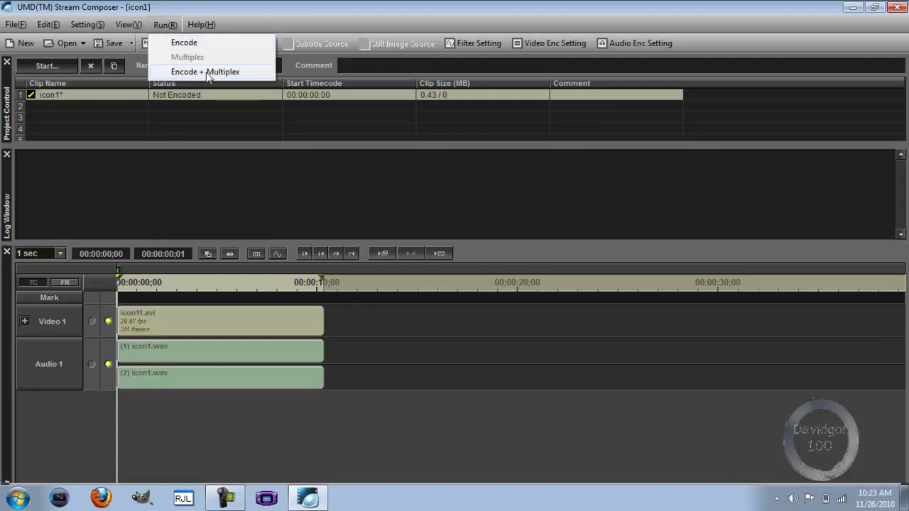
click(207, 72)
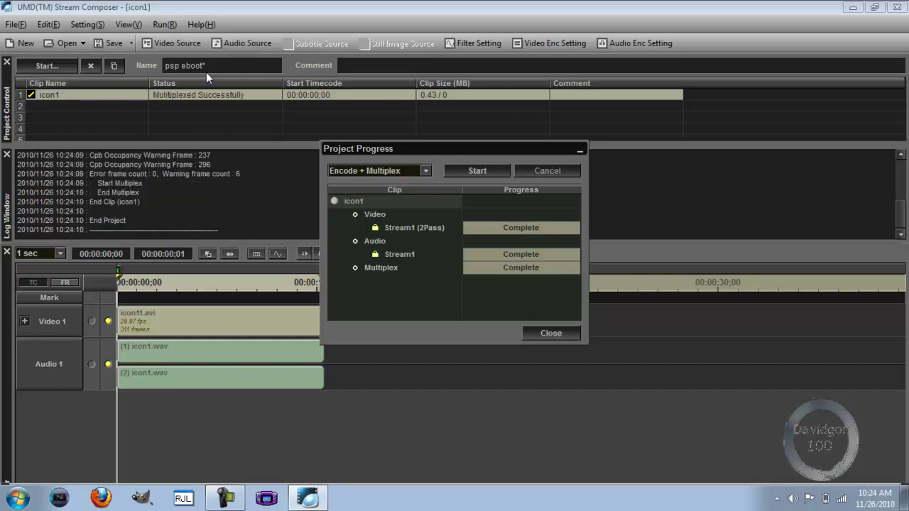
click(542, 333)
click(898, 5)
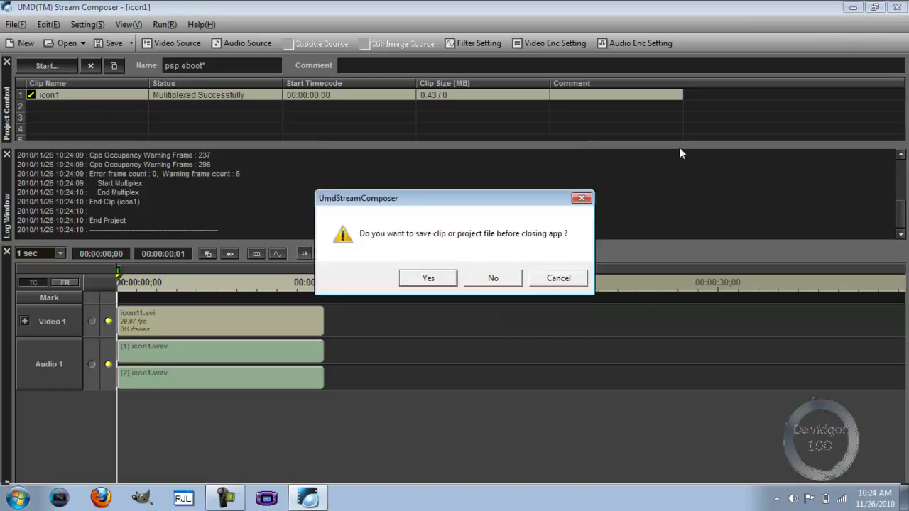
- Locate 00001.MPS in Documents\UmdStreamComposer\MuxWork\psp eboot\00001, then close Explorer
click(487, 281)
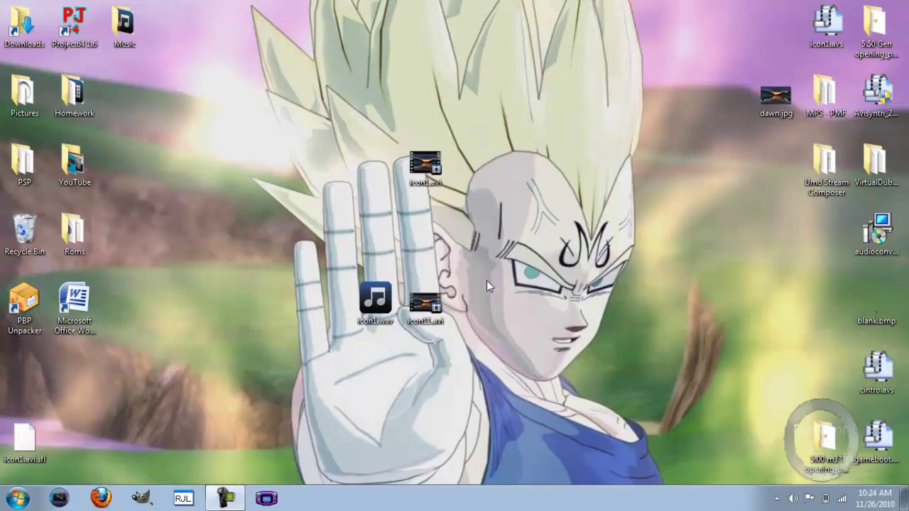
click(17, 499)
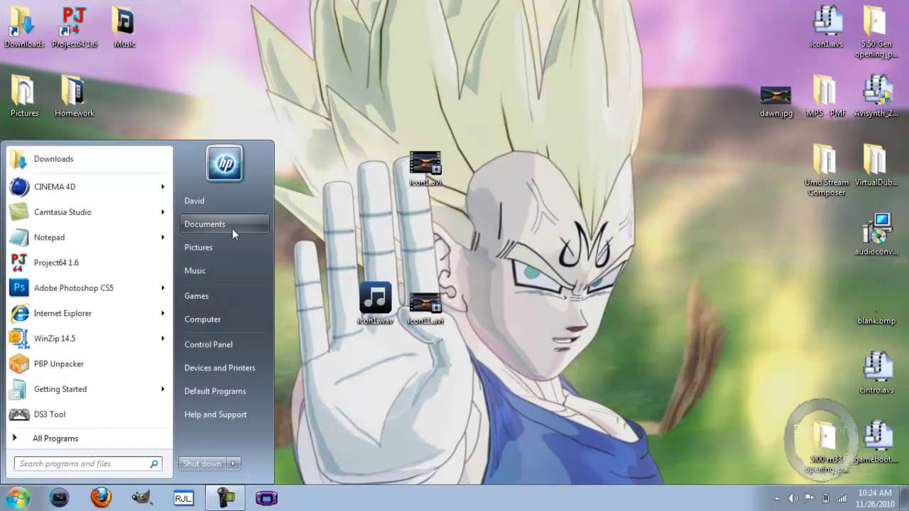
click(232, 229)
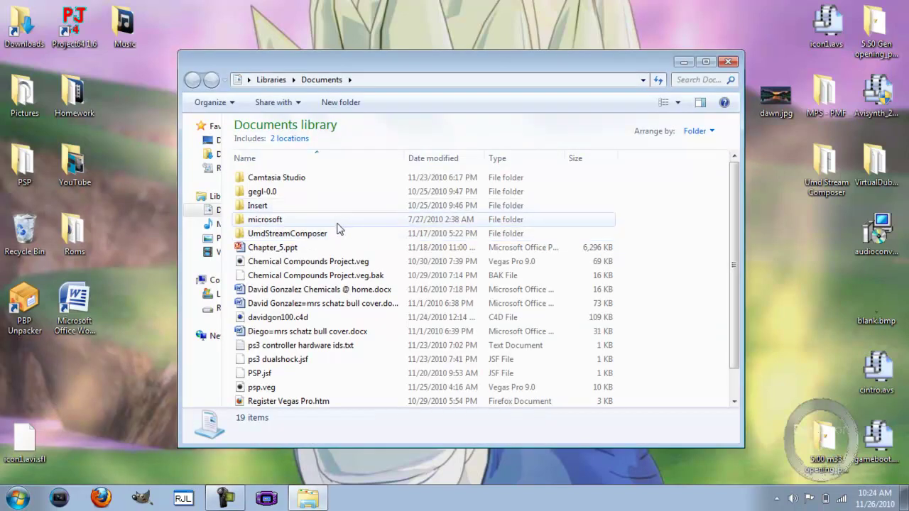
double_click(337, 235)
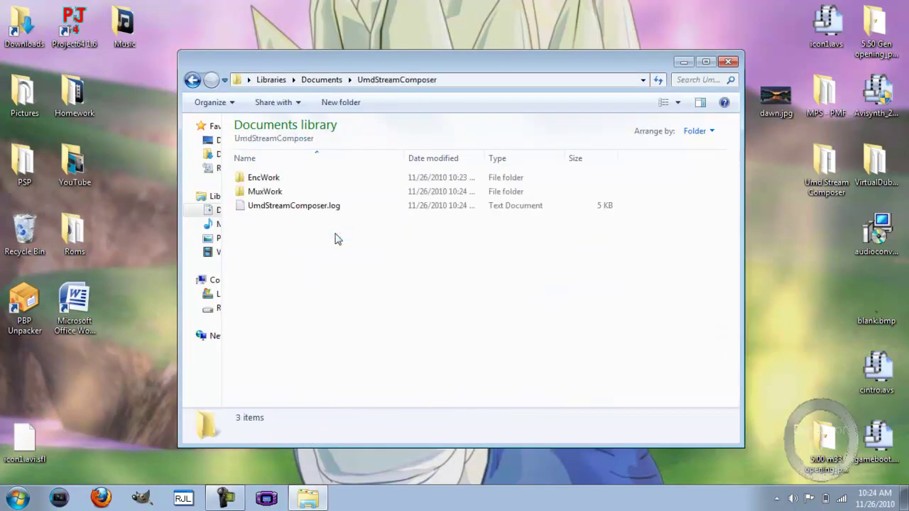
click(310, 194)
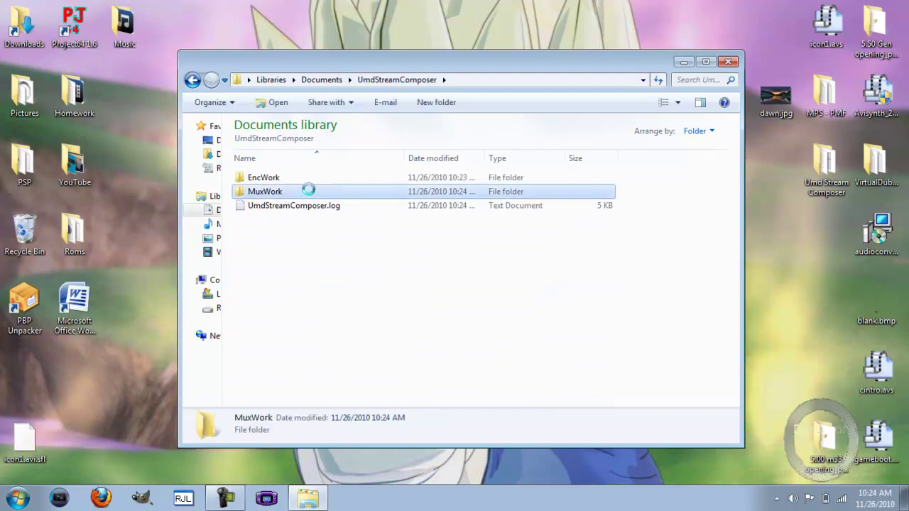
double_click(310, 194)
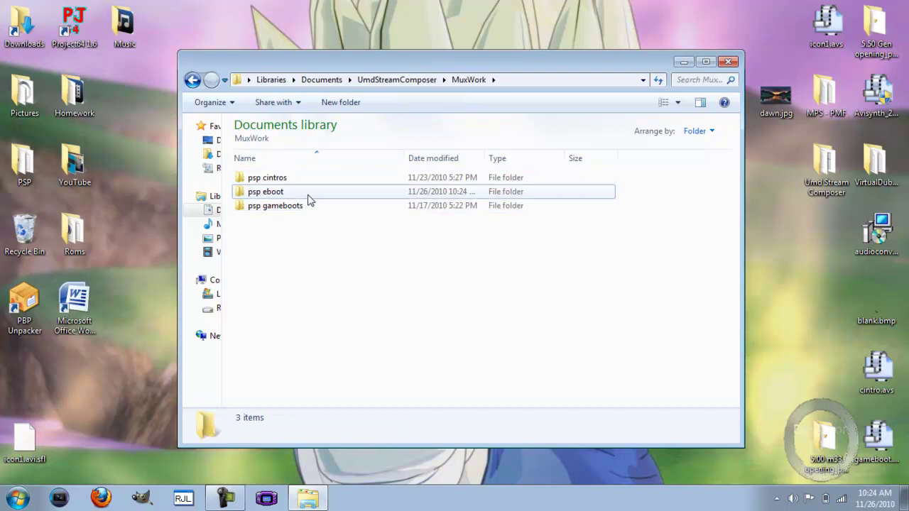
double_click(309, 195)
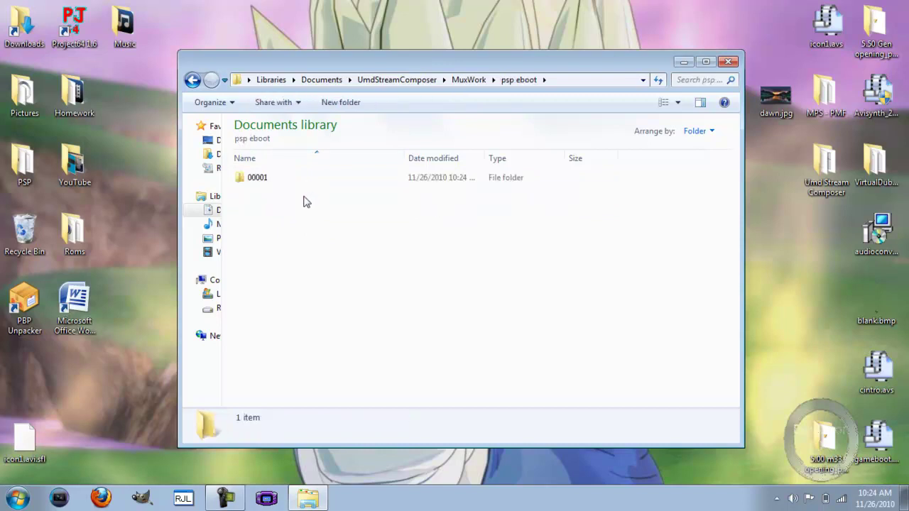
click(315, 178)
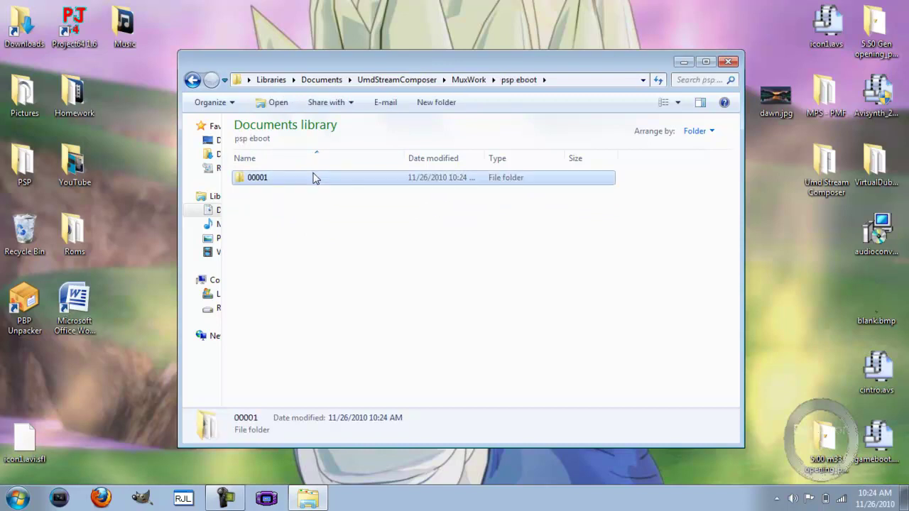
double_click(315, 178)
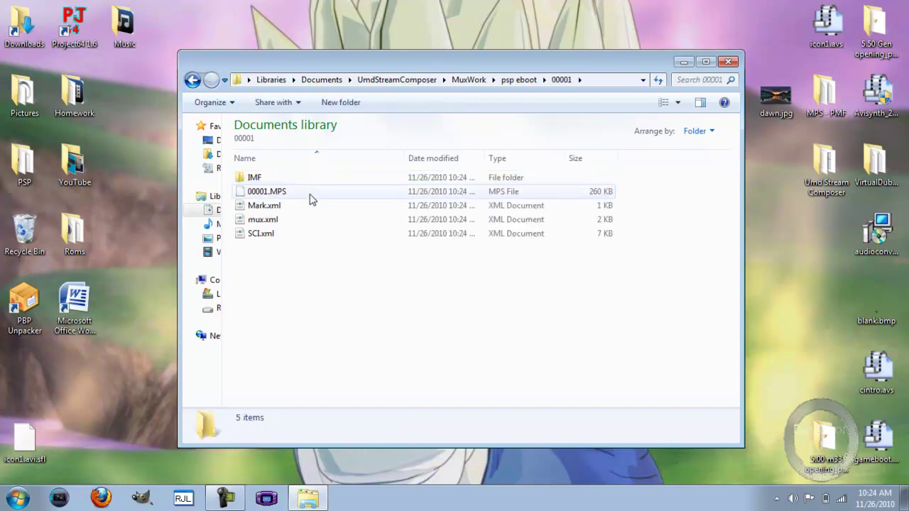
click(311, 196)
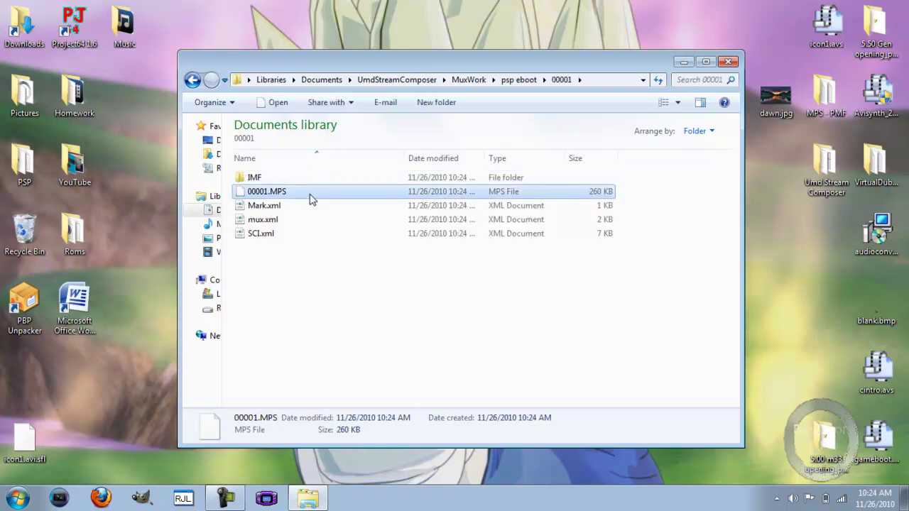
click(730, 62)
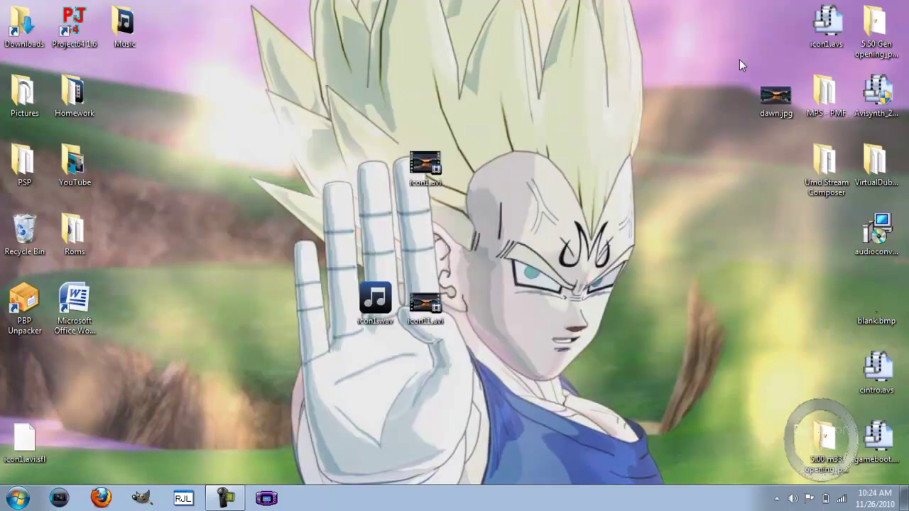
- Paste 00001.MPS into MPS - PMF\Icon1 and run Icon Converter.bat to create 00001.pmf
double_click(826, 99)
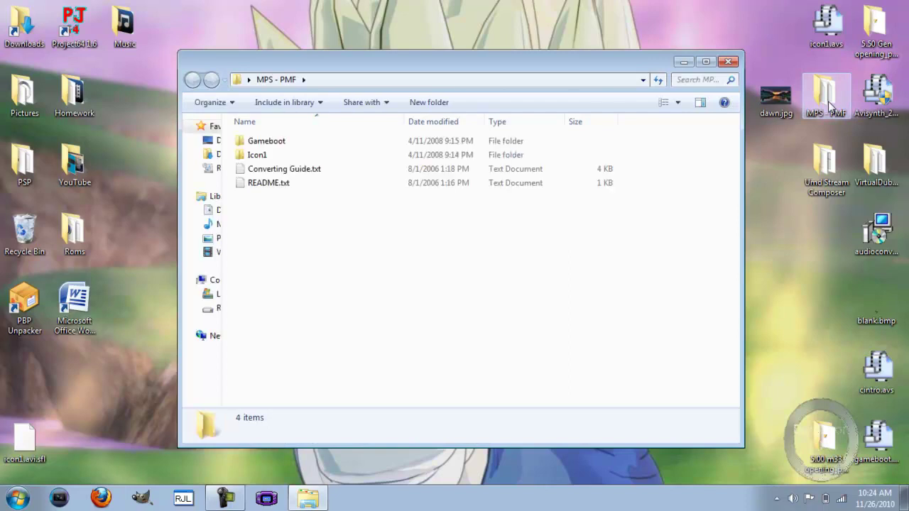
double_click(371, 154)
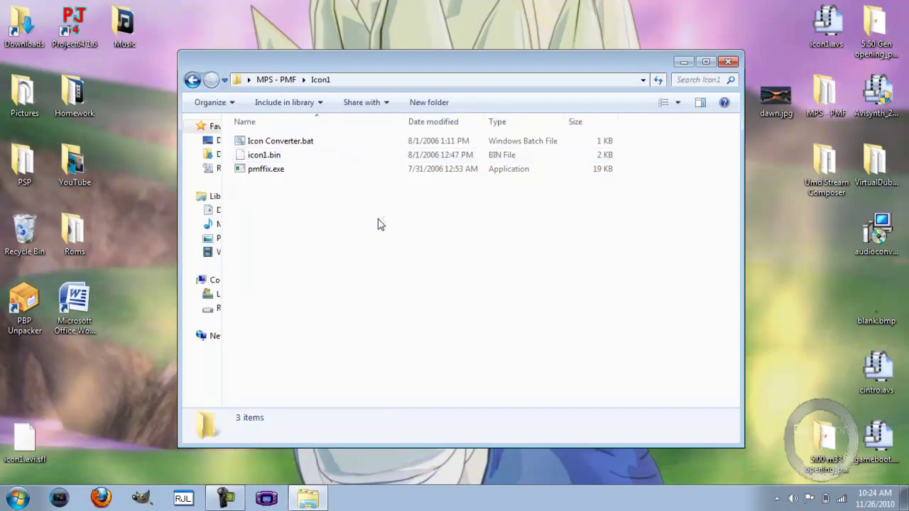
key(ctrl+v)
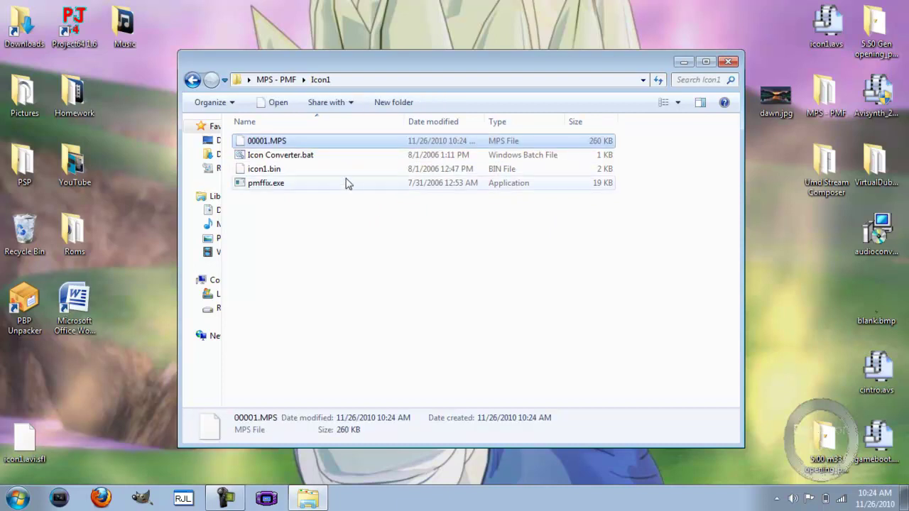
double_click(338, 156)
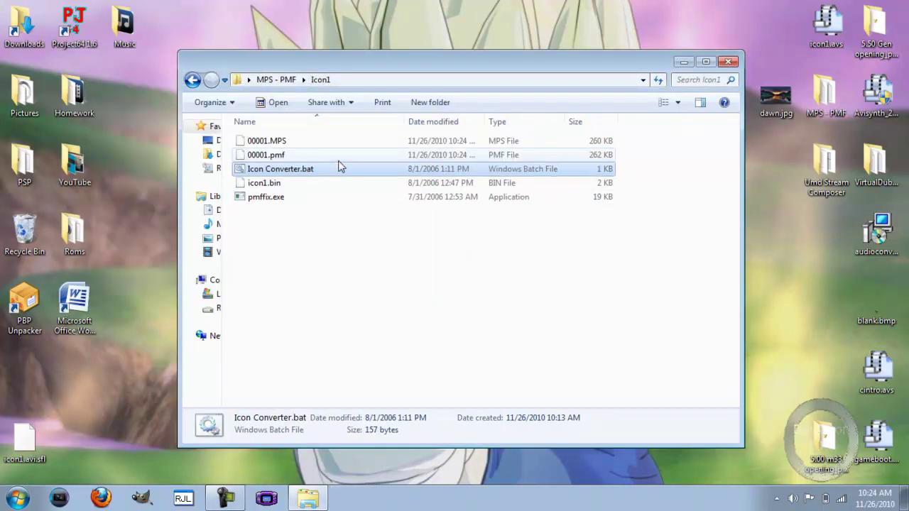
- Rename 00001.pmf in the Icon1 folder to icon.pmf
click(322, 236)
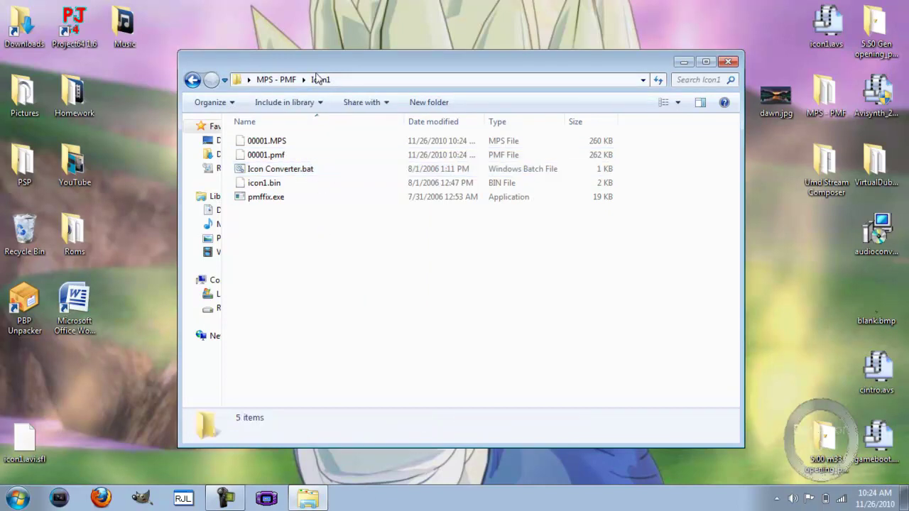
click(289, 157)
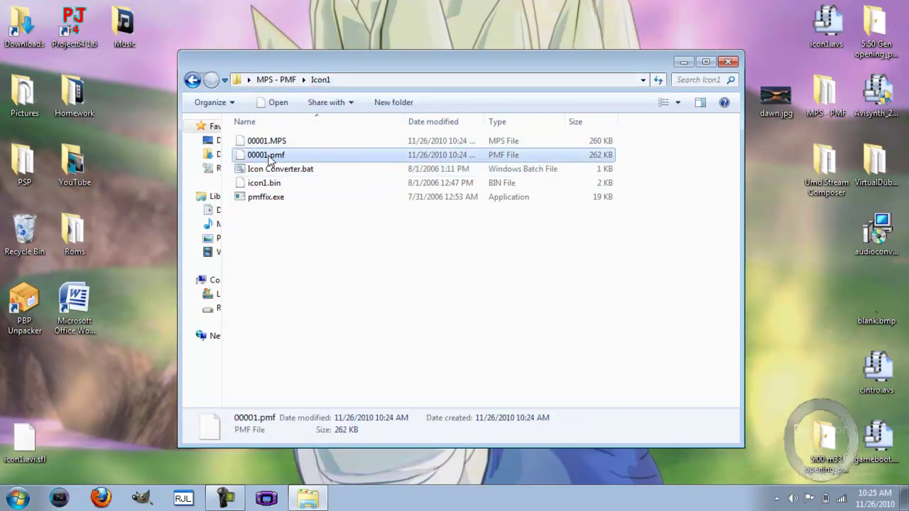
click(270, 157)
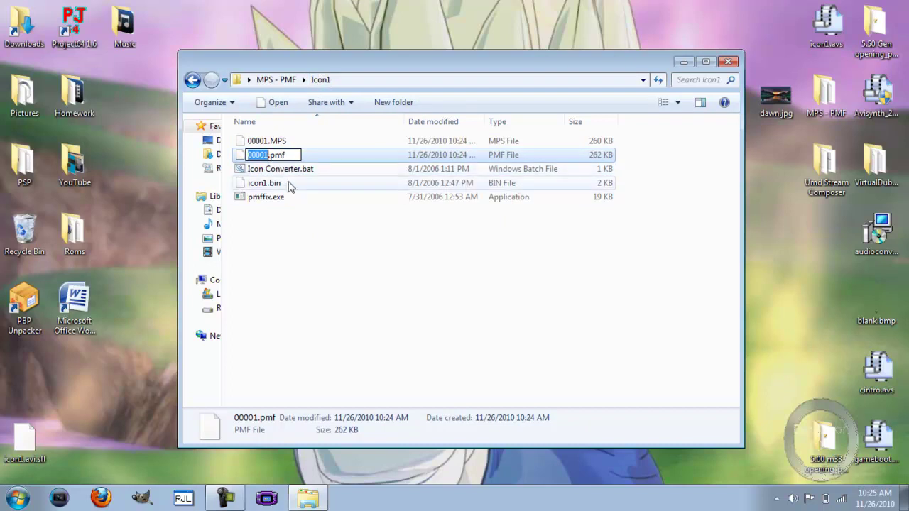
text(icon)
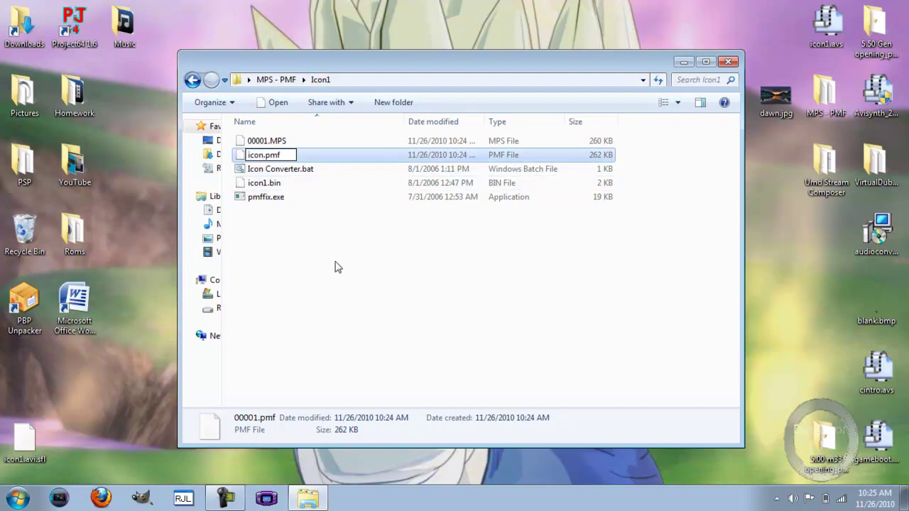
click(337, 266)
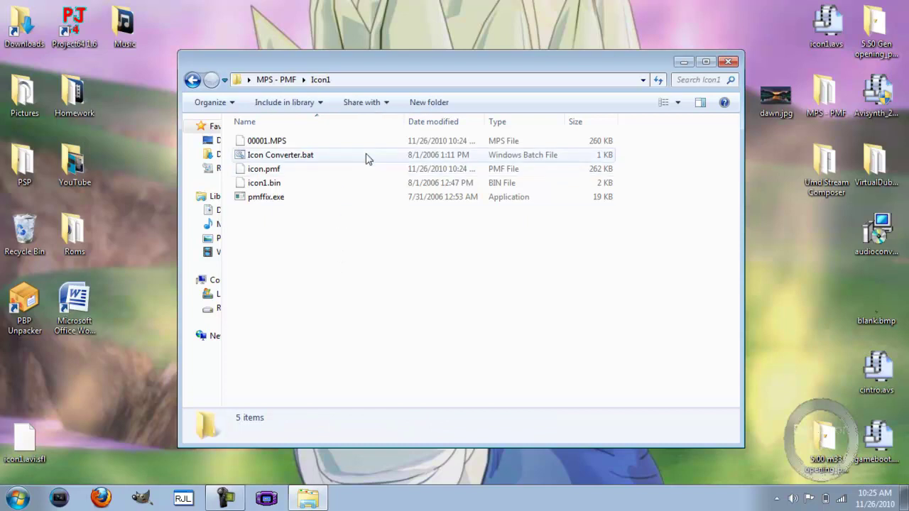